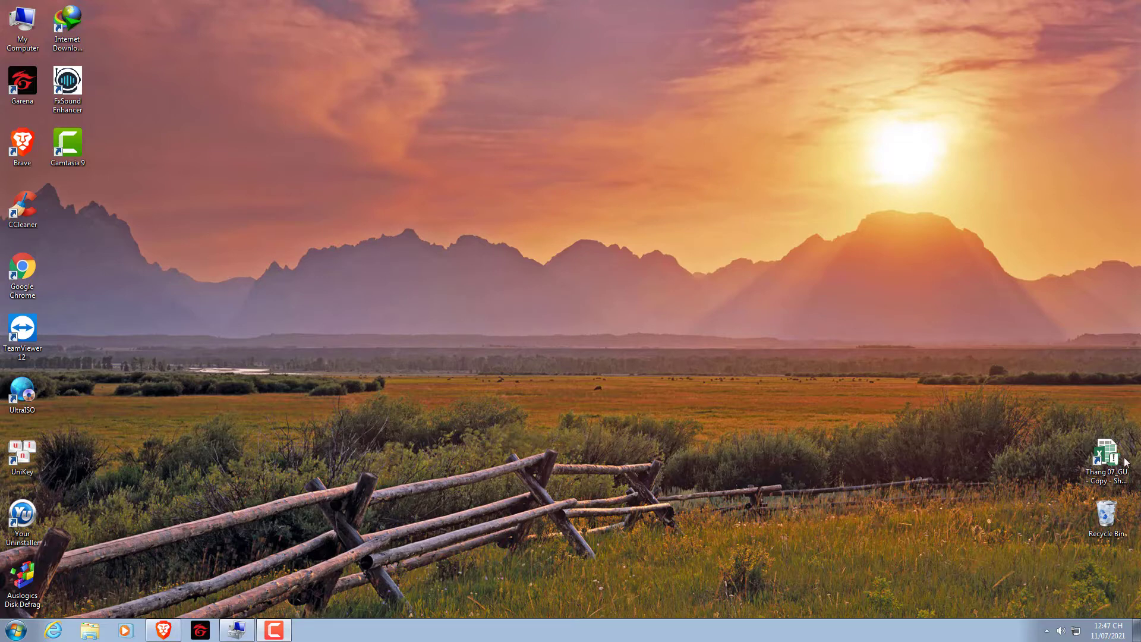
# Step: Move the Thang 07_GU - Copy shortcut onto the desktop and open the workbook in Excel
pyautogui.moveTo(1105, 457); pyautogui.dragTo(972, 282)
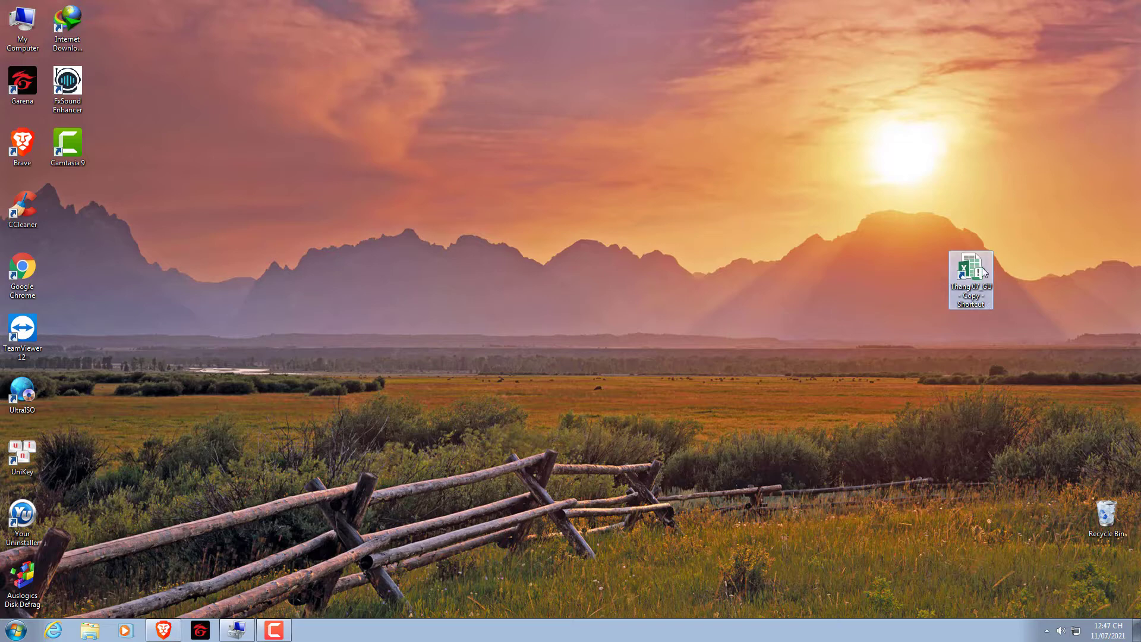
pyautogui.doubleClick(981, 268)
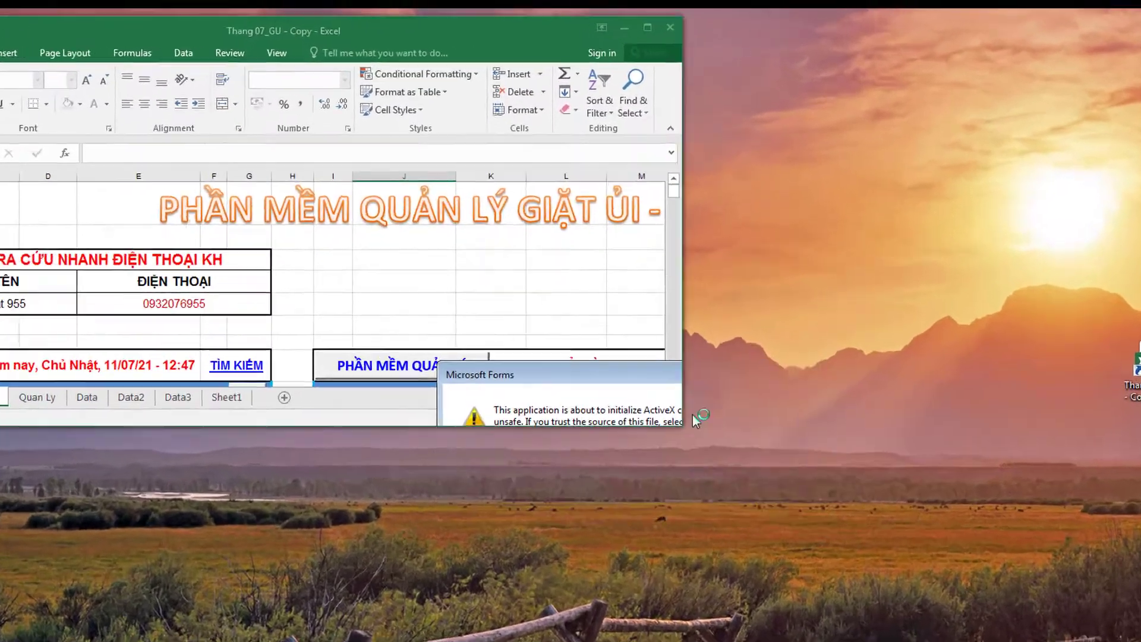
# Step: Accept the ActiveX warning, dismiss the compile error, and check Tools for References in break mode
pyautogui.click(627, 366)
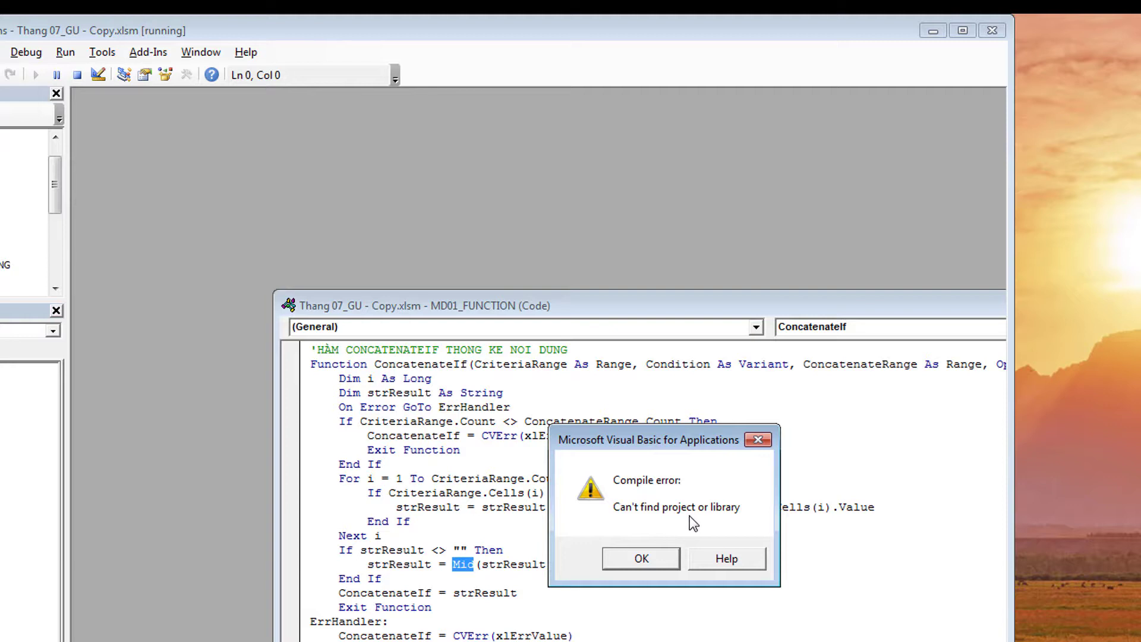
pyautogui.click(642, 559)
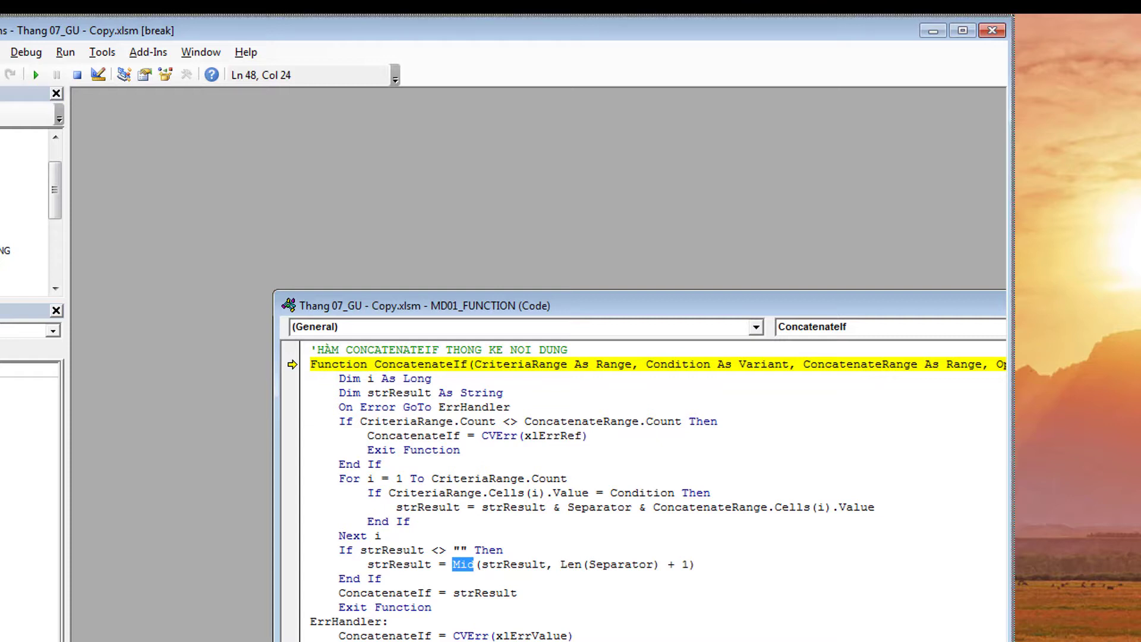
pyautogui.click(418, 450)
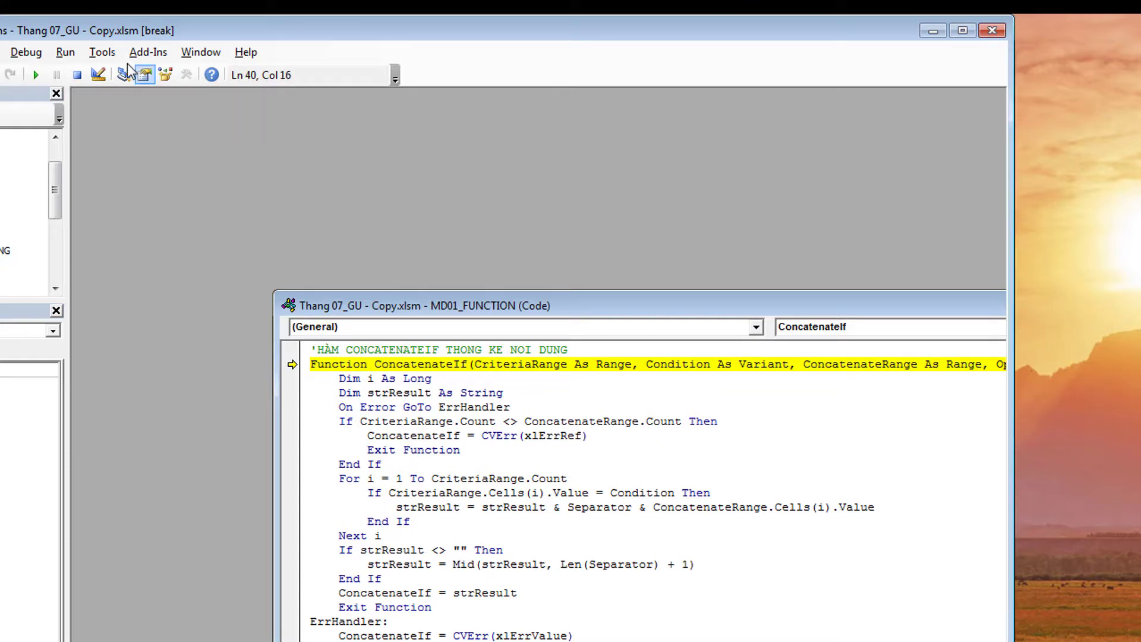
pyautogui.click(100, 53)
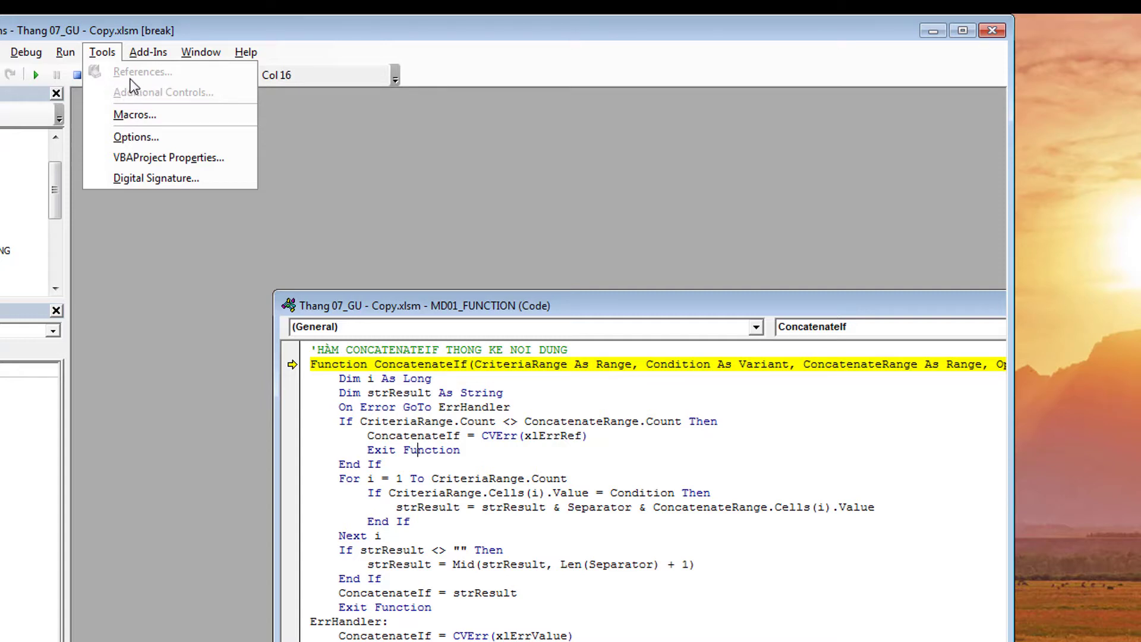
# Step: Retry running the code, dismiss the repeated compile errors, and recheck References
pyautogui.click(73, 80)
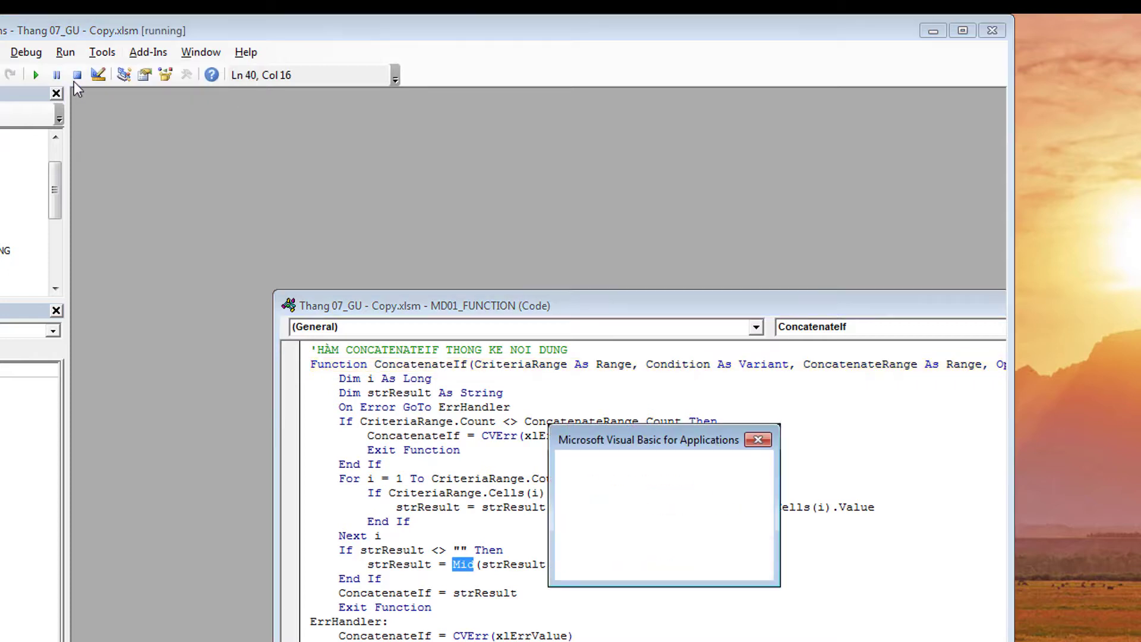
pyautogui.click(657, 562)
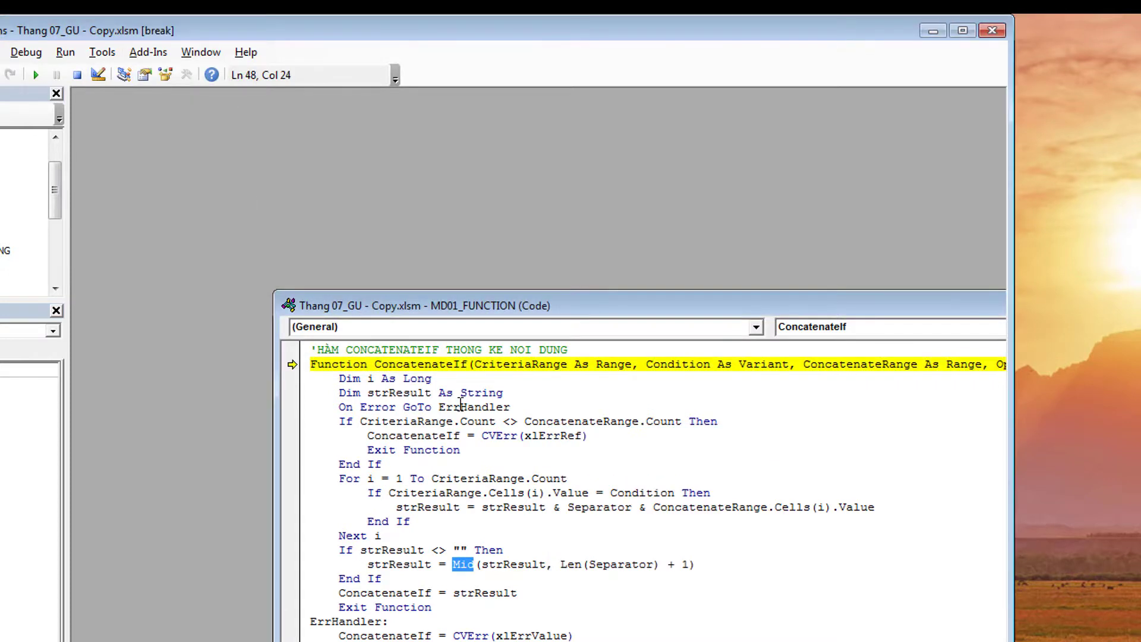
pyautogui.click(77, 75)
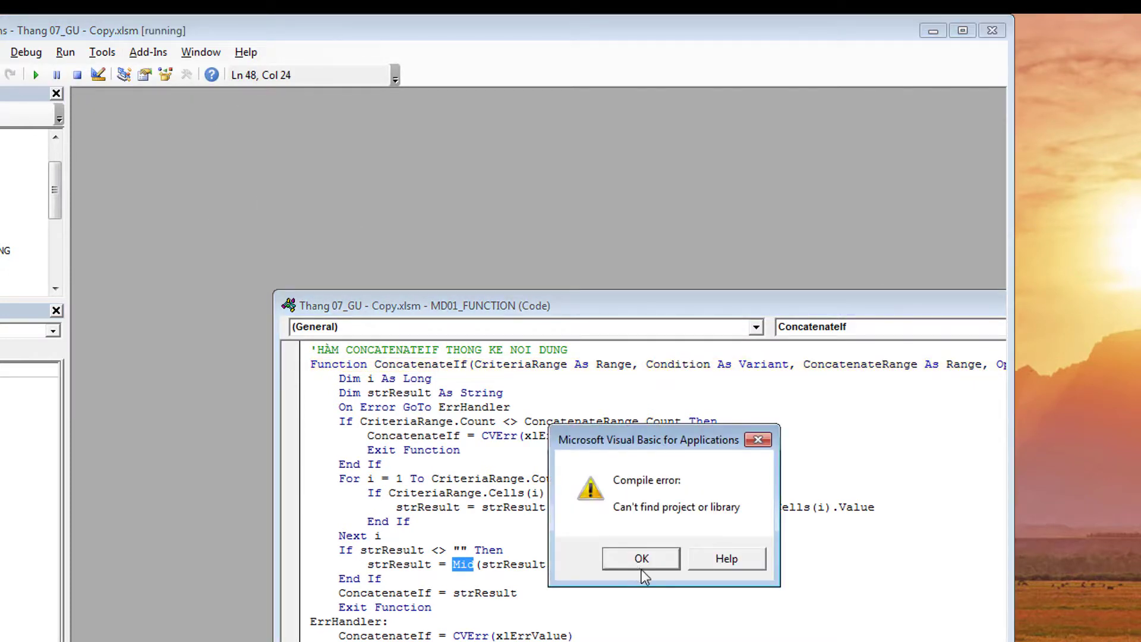
pyautogui.click(646, 563)
pyautogui.click(102, 53)
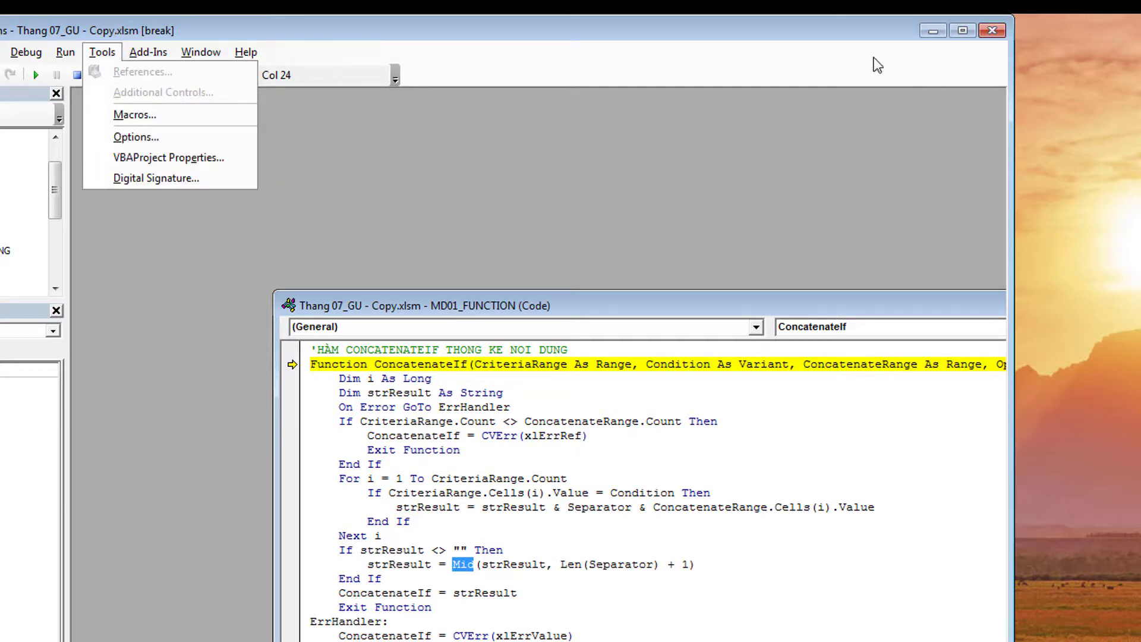
pyautogui.moveTo(861, 33); pyautogui.dragTo(1136, 119)
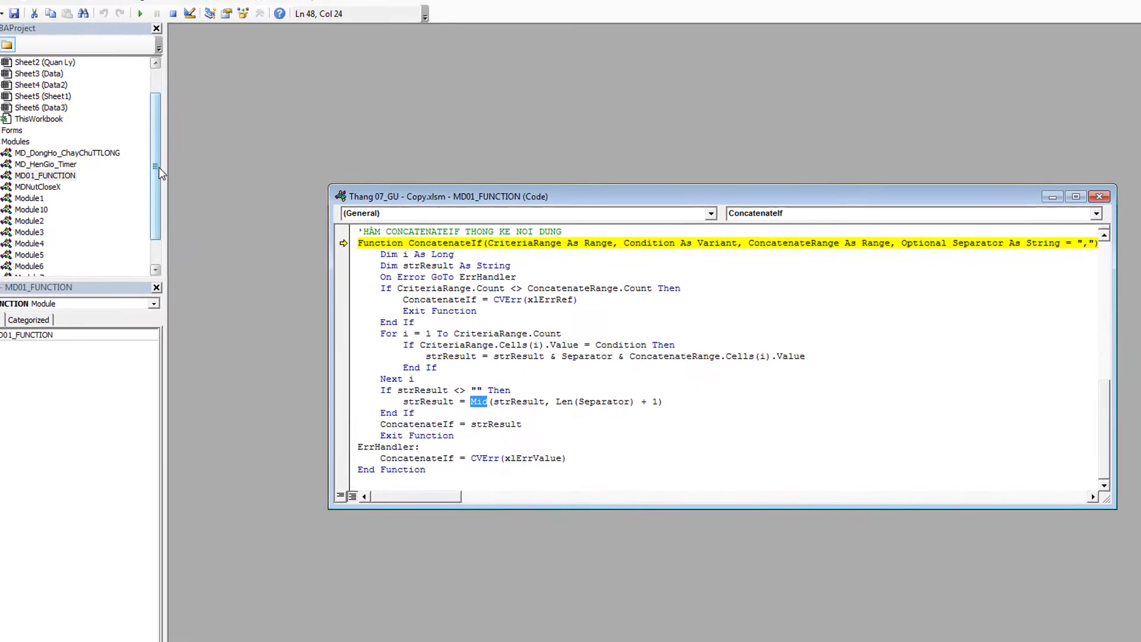
# Step: Open MD01_FUNCTION, cut the whole ConcatenateIf procedure, and confirm the project reset
pyautogui.click(84, 177)
pyautogui.doubleClick(90, 178)
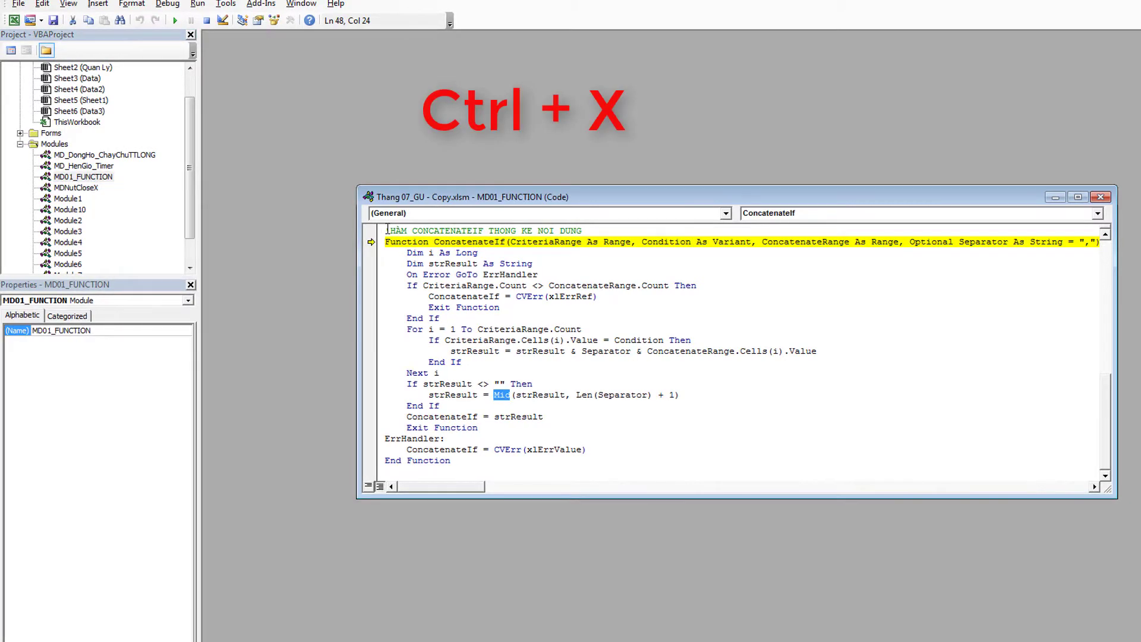
pyautogui.moveTo(388, 229); pyautogui.dragTo(385, 472)
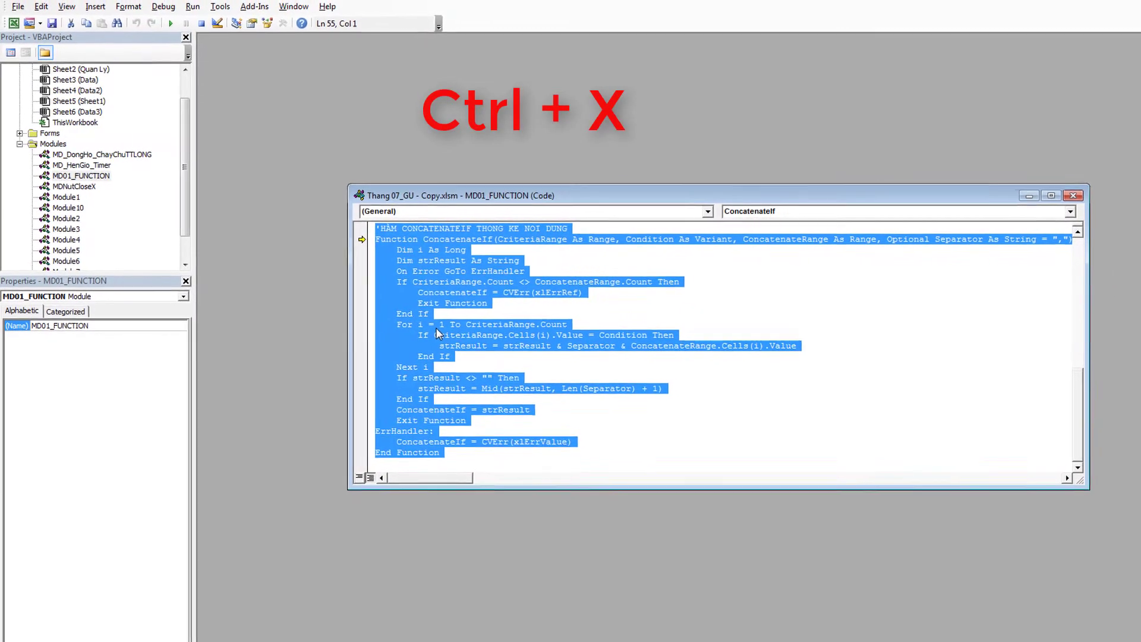
pyautogui.hotkey('ctrl', 'x')
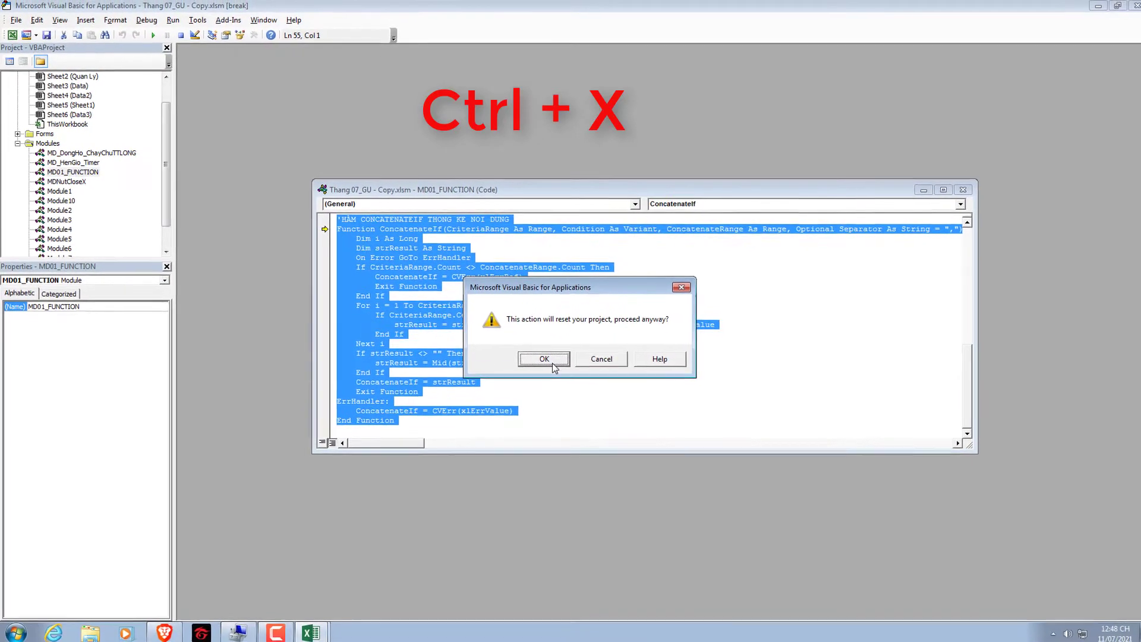
pyautogui.click(552, 363)
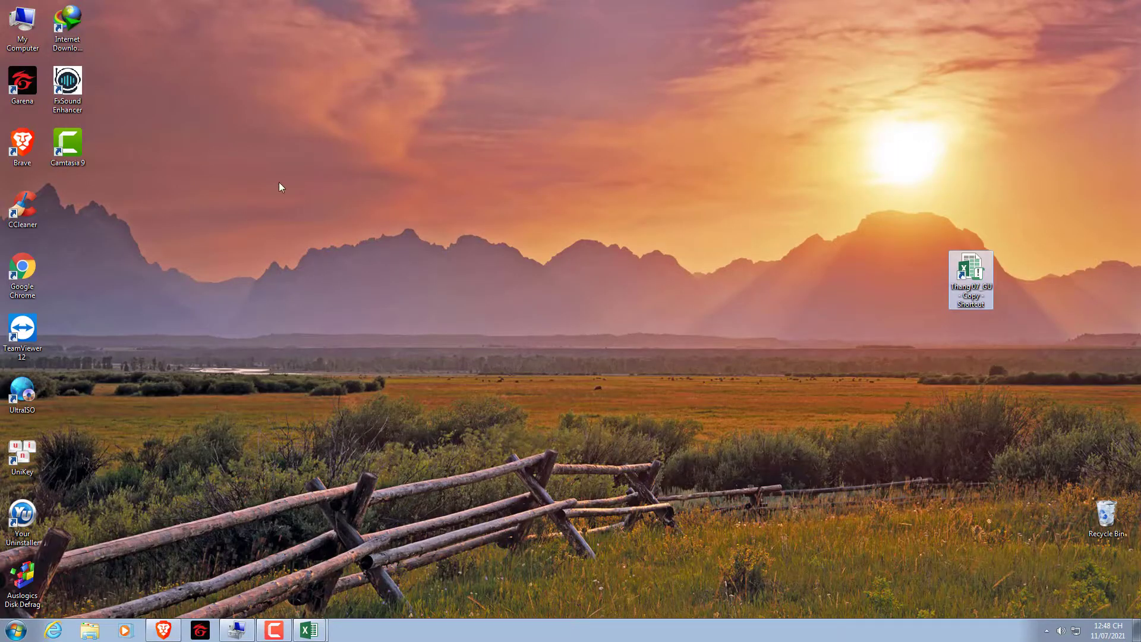
# Step: Create a New Text Document on the desktop and open it in Notepad
pyautogui.rightClick(262, 178)
pyautogui.moveTo(289, 305)
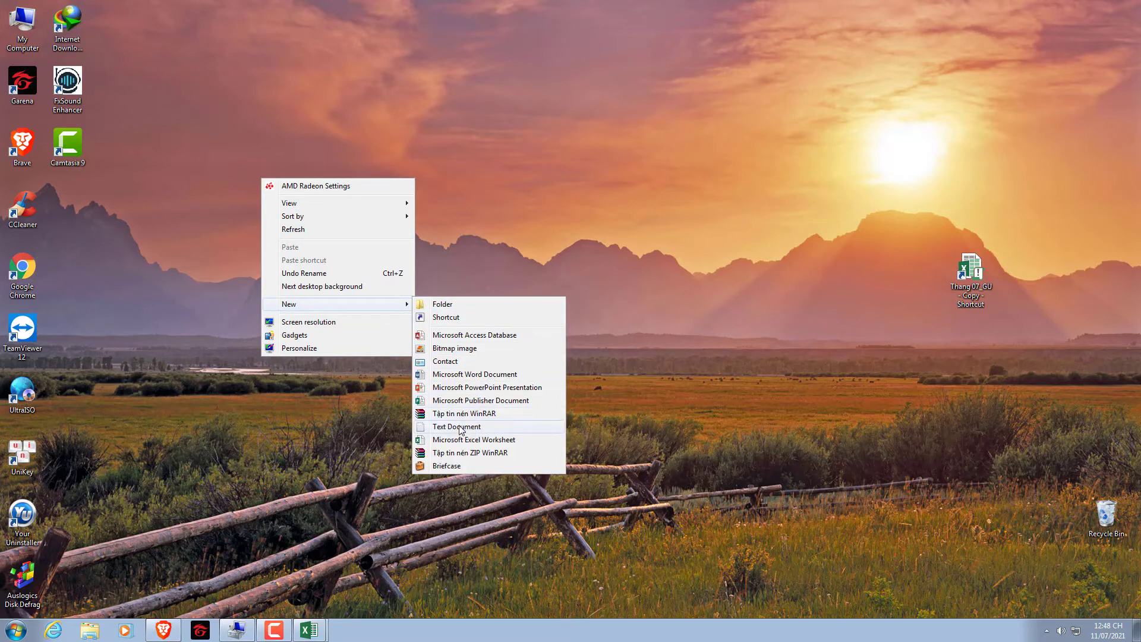
pyautogui.click(462, 427)
pyautogui.moveTo(291, 211); pyautogui.dragTo(336, 157)
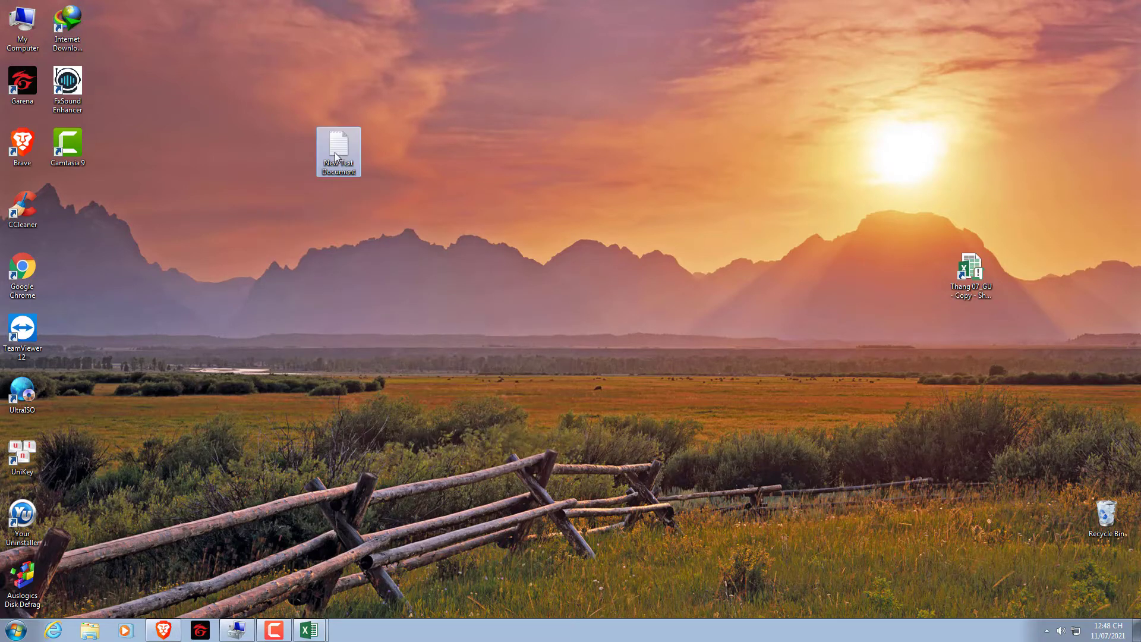
pyautogui.doubleClick(338, 154)
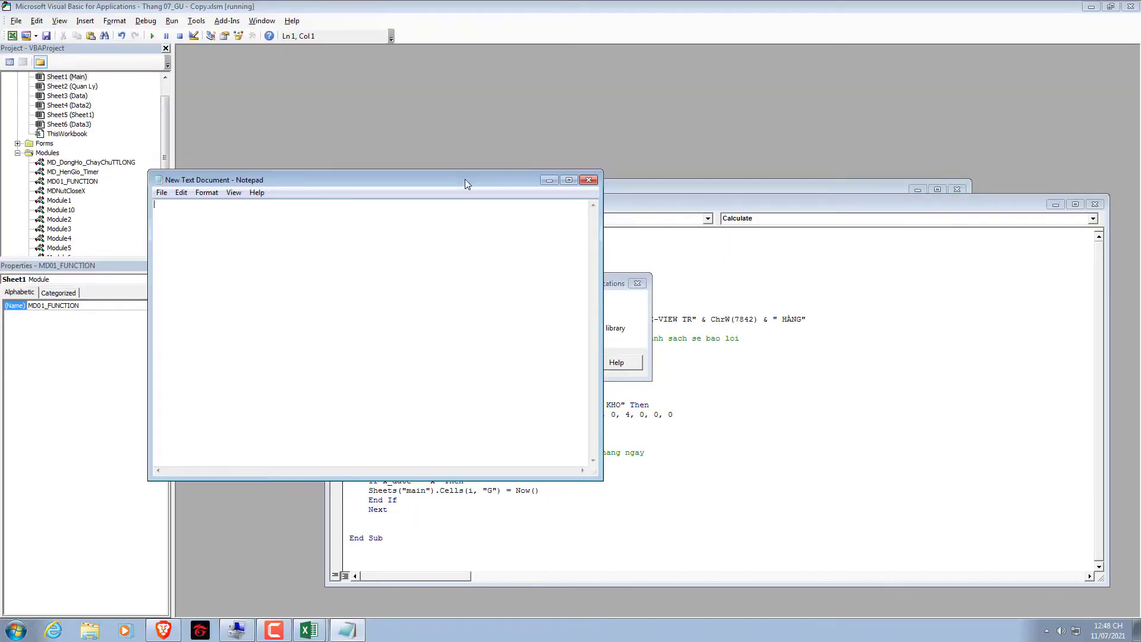
# Step: Paste the cut ConcatenateIf code into the Notepad document
pyautogui.moveTo(465, 180); pyautogui.dragTo(694, 78)
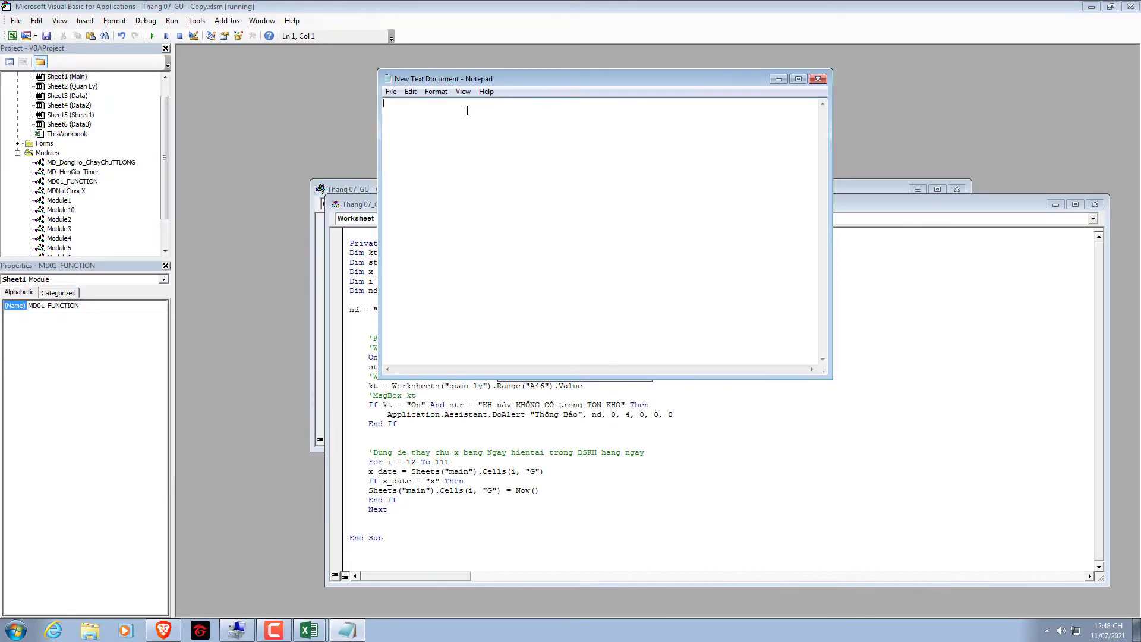
pyautogui.hotkey('ctrl', 'v')
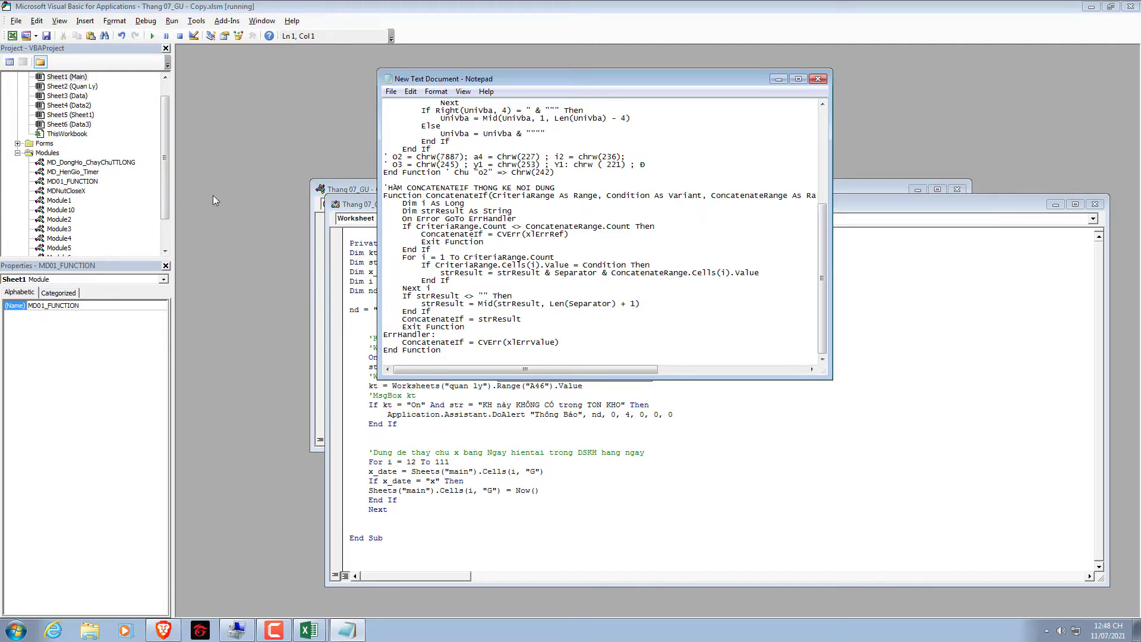
pyautogui.moveTo(823, 238); pyautogui.dragTo(823, 141)
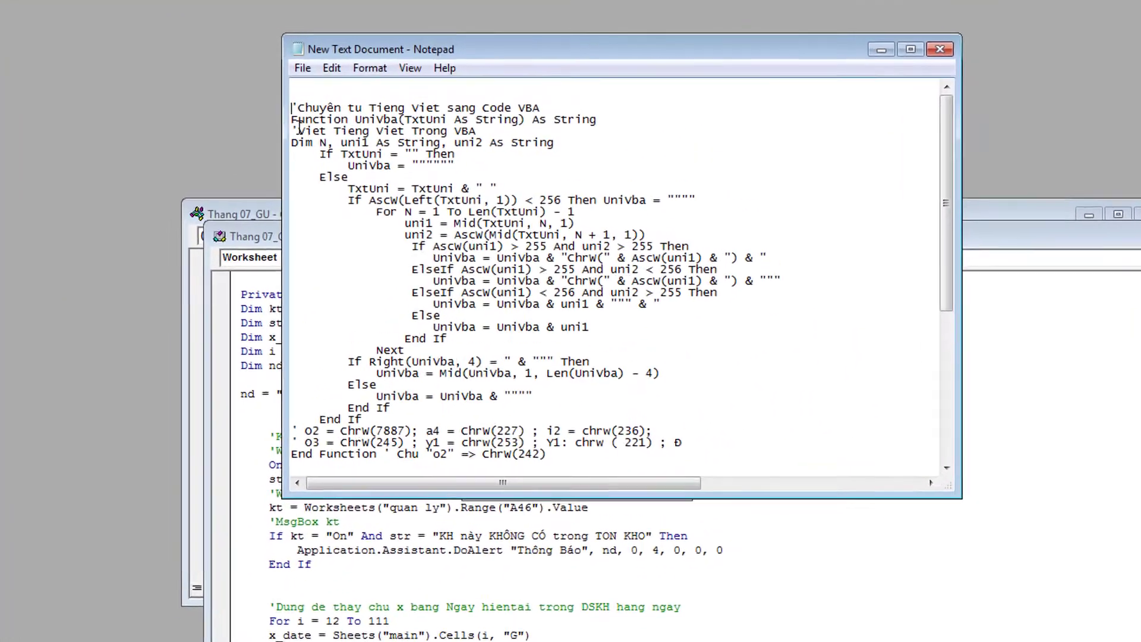
# Step: Add the heading 'MD01_function:' above the code and minimize Notepad
pyautogui.click(328, 92)
pyautogui.press('Return')
pyautogui.press('Return')
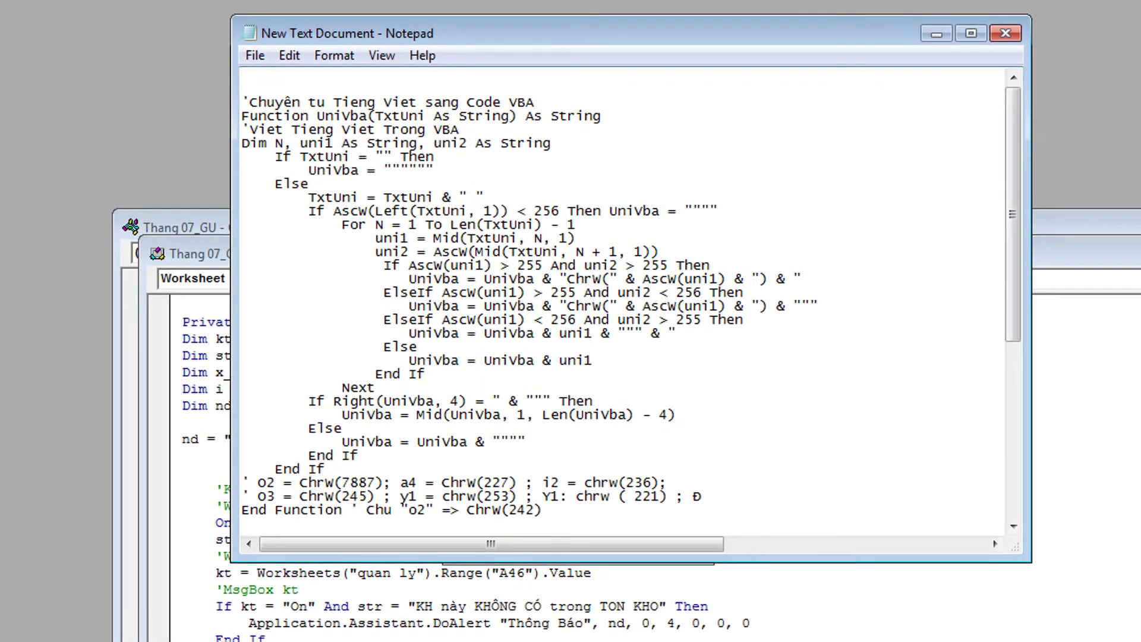
pyautogui.click(380, 77)
pyautogui.write('M')
pyautogui.write('D')
pyautogui.write('01_')
pyautogui.write('fun')
pyautogui.write('c')
pyautogui.write('tion:')
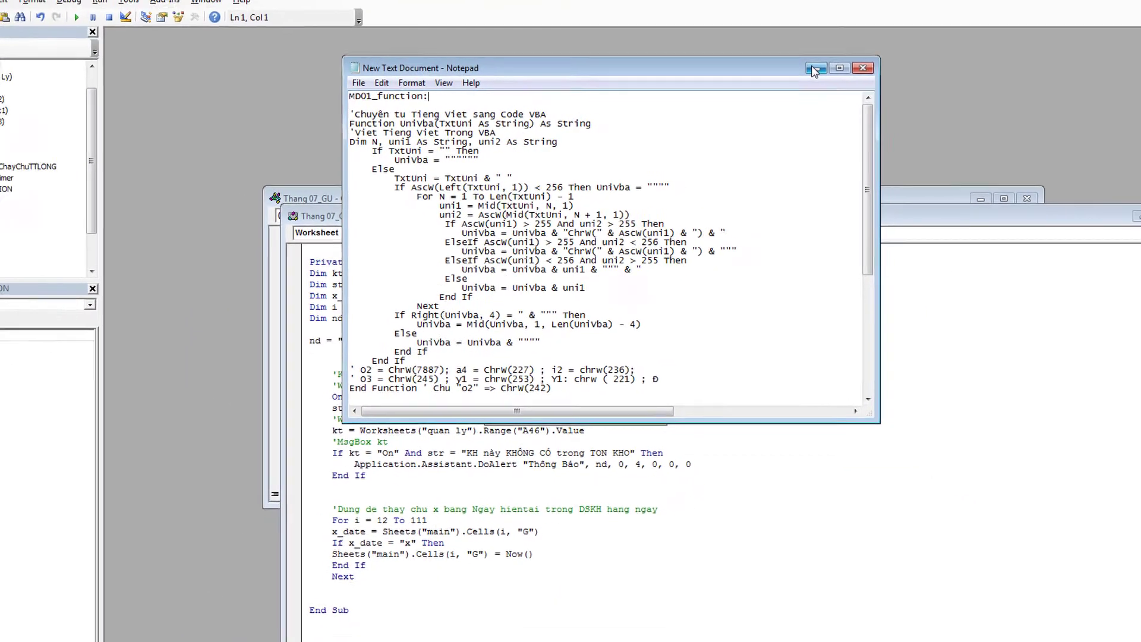
pyautogui.click(846, 57)
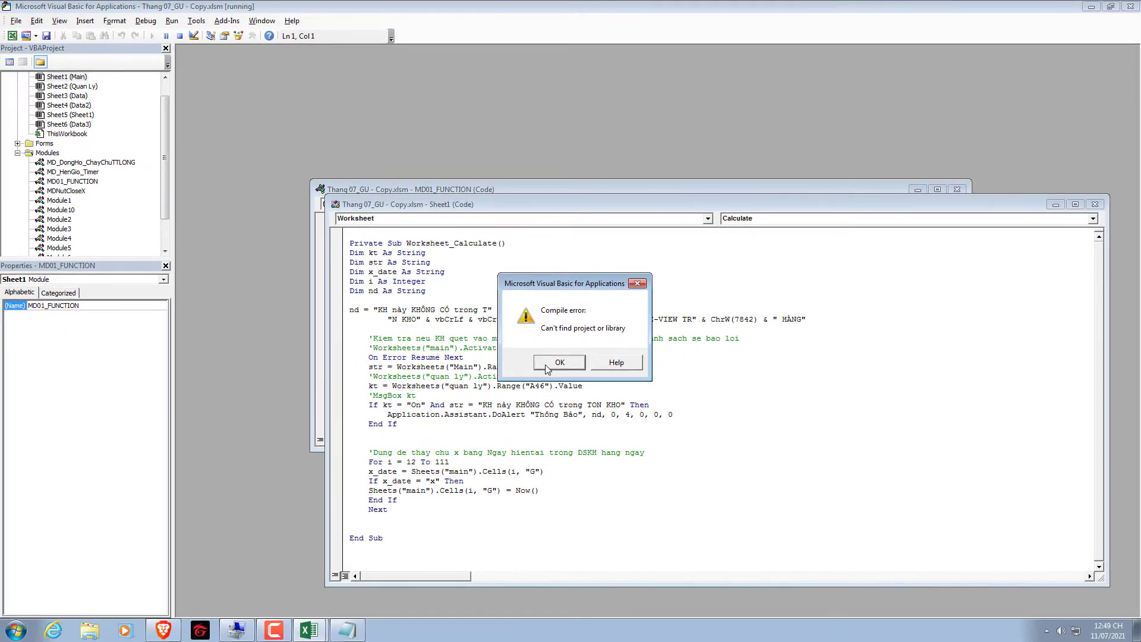
# Step: Dismiss the compile error, cut the failing ChrW call from Sheet1, and dismiss the DLL error
pyautogui.click(560, 362)
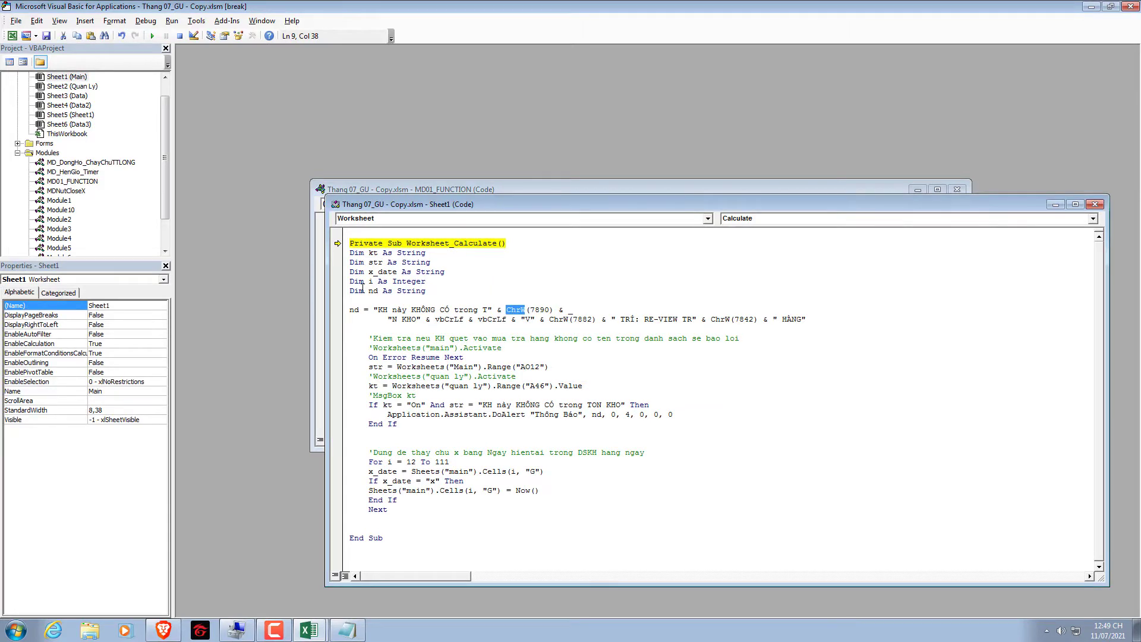
pyautogui.hotkey('ctrl', 'x')
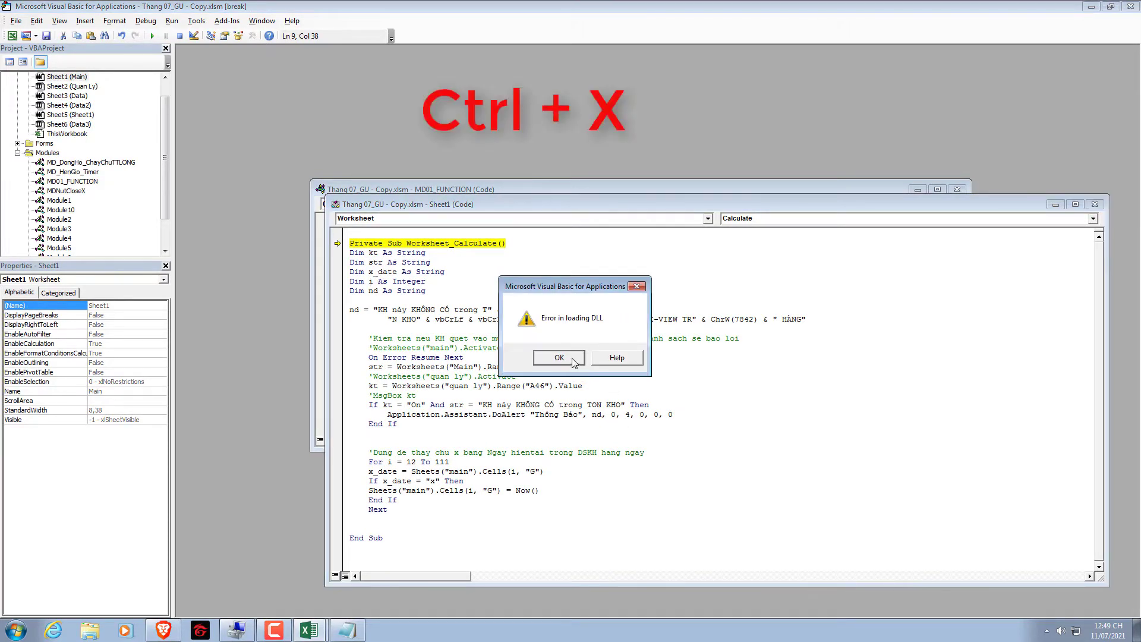
pyautogui.click(573, 360)
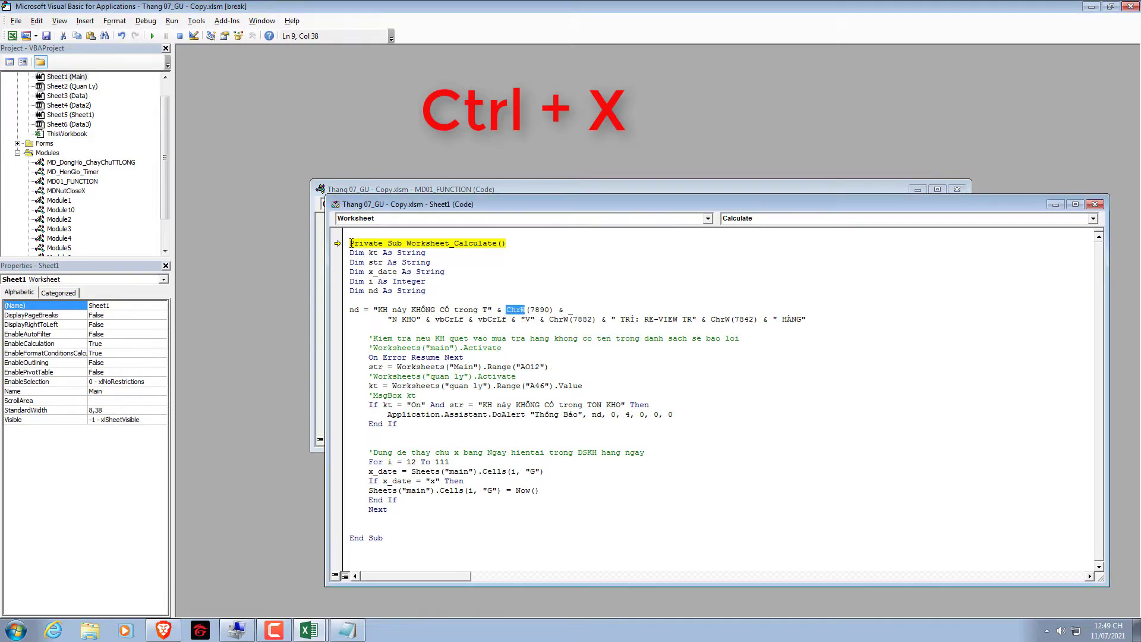
# Step: Cut all of Sheet1's Worksheet_Calculate code, accept the reset, and minimize the editor
pyautogui.moveTo(351, 243); pyautogui.dragTo(594, 566)
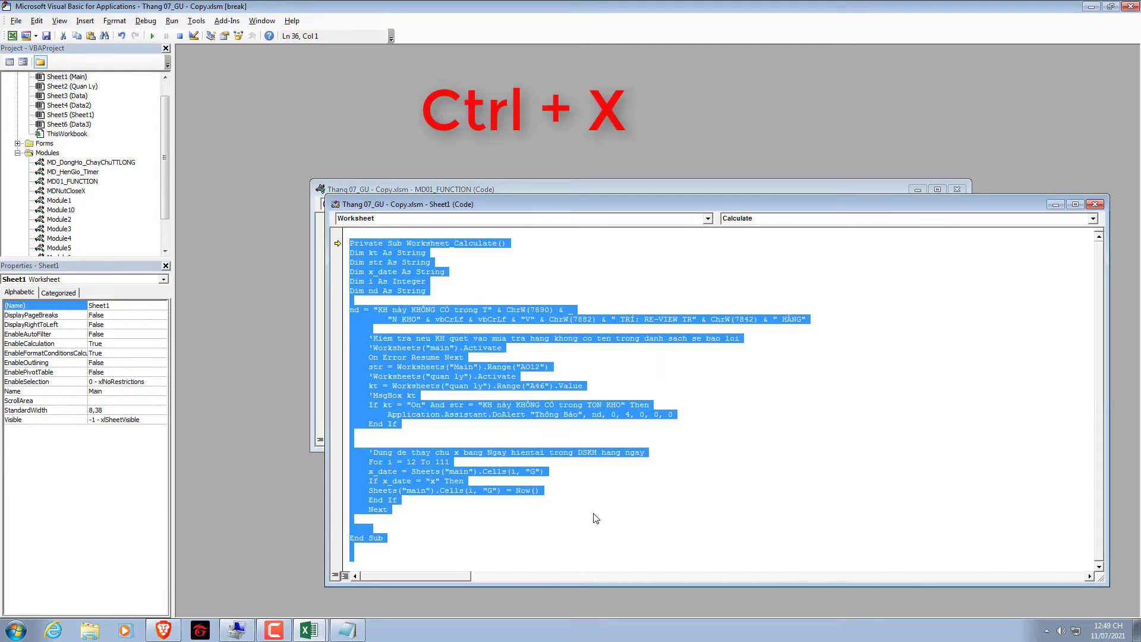
pyautogui.hotkey('ctrl', 'x')
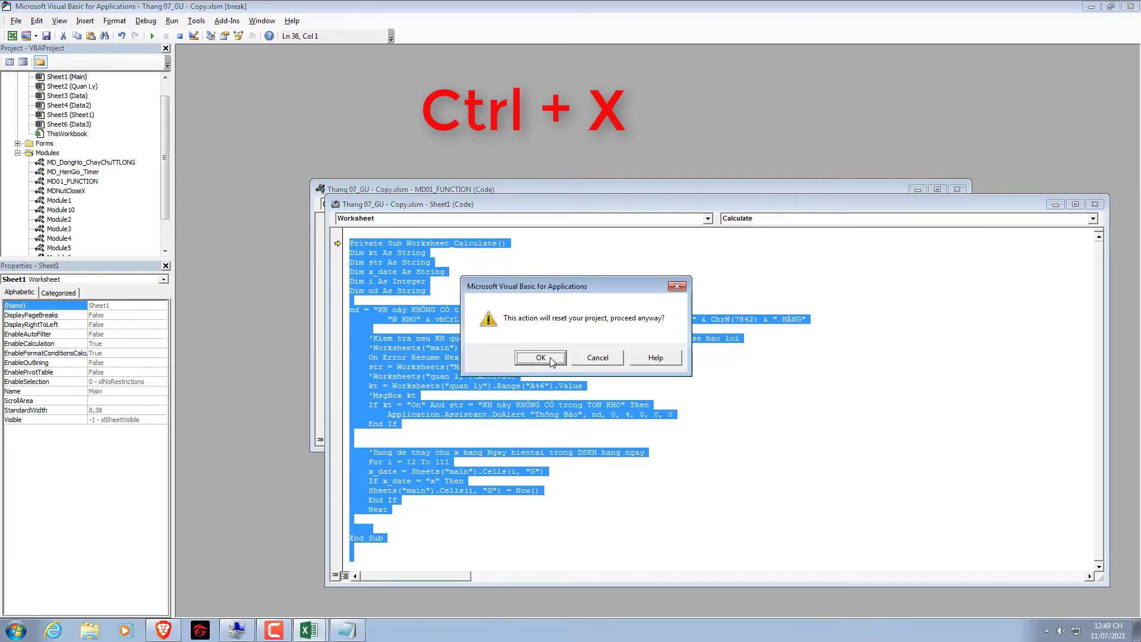
pyautogui.click(551, 360)
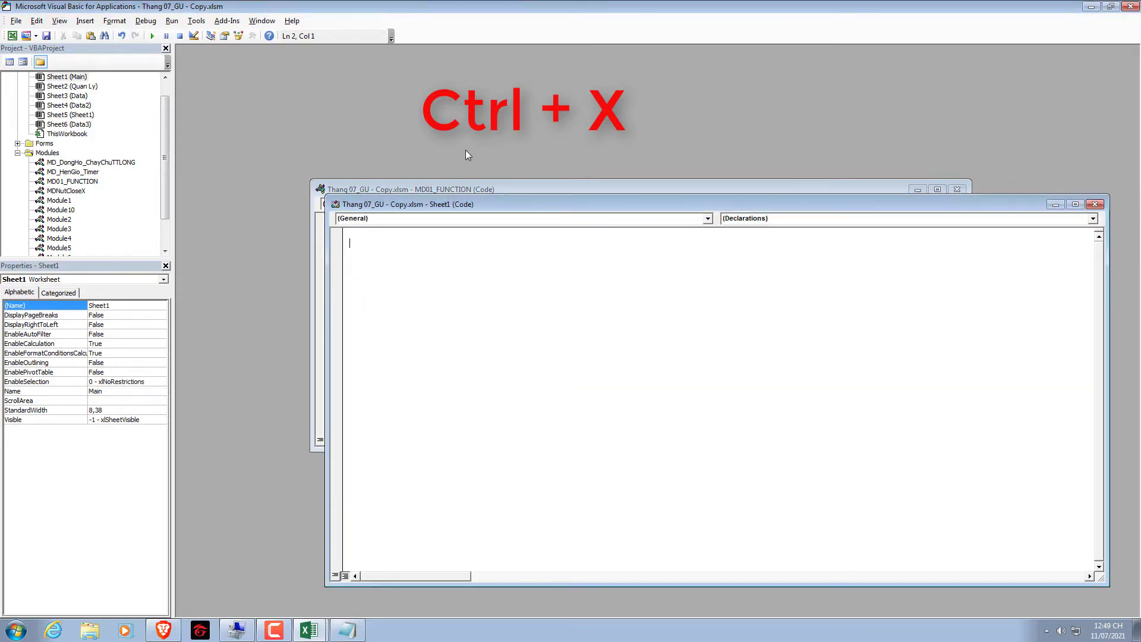
pyautogui.click(1055, 204)
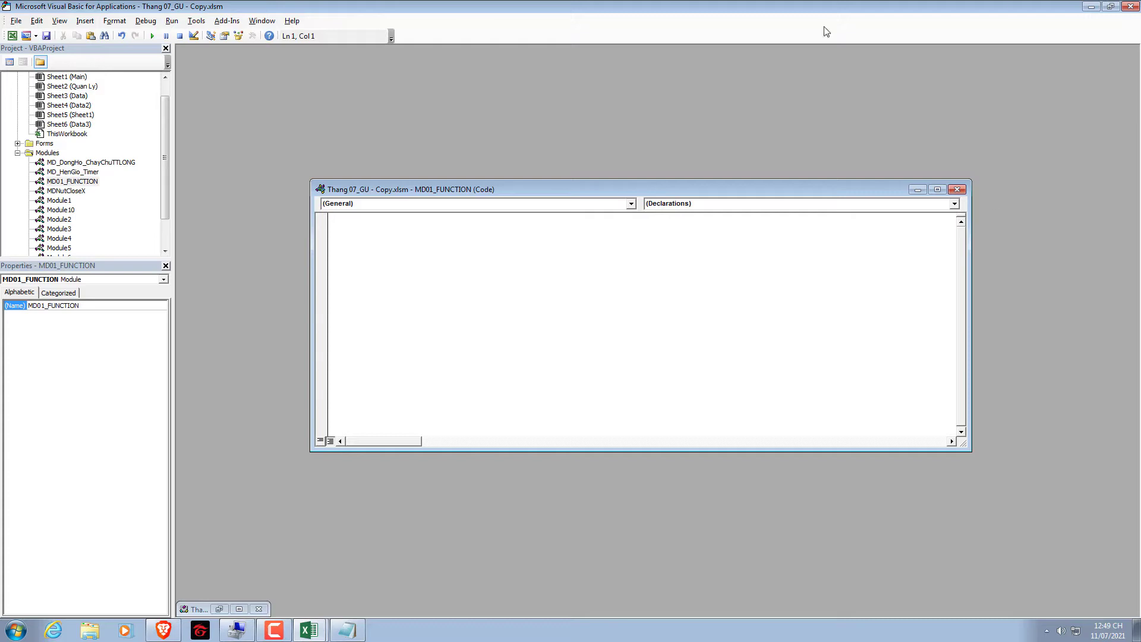
pyautogui.click(1092, 7)
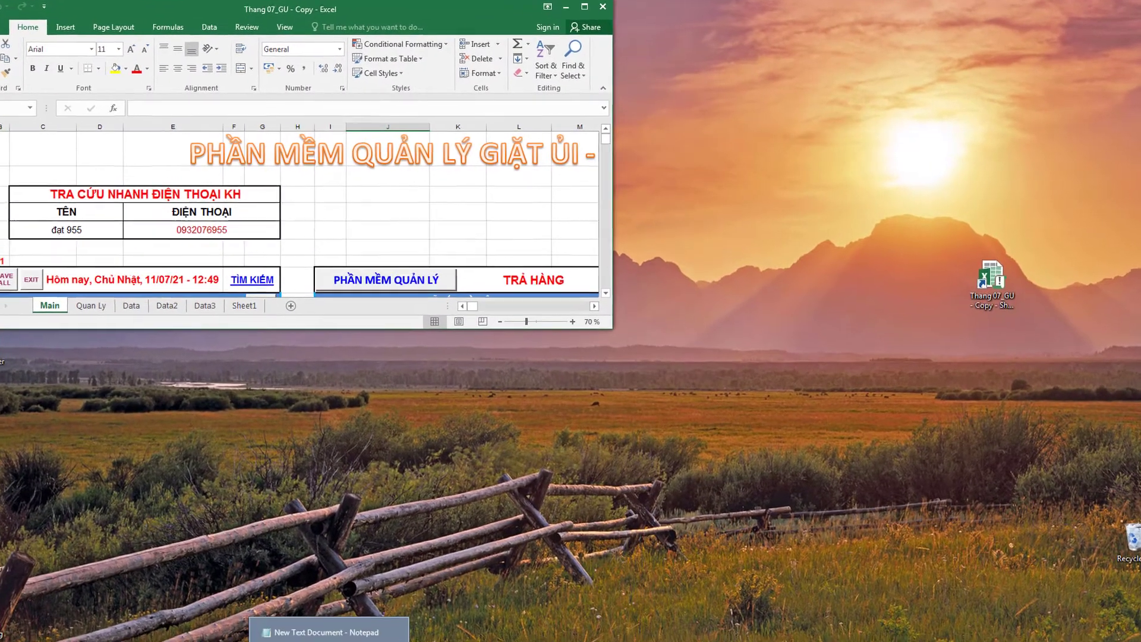
# Step: Star the MD01_function: heading and paste the Worksheet_Calculate code at the end of the notes
pyautogui.click(340, 637)
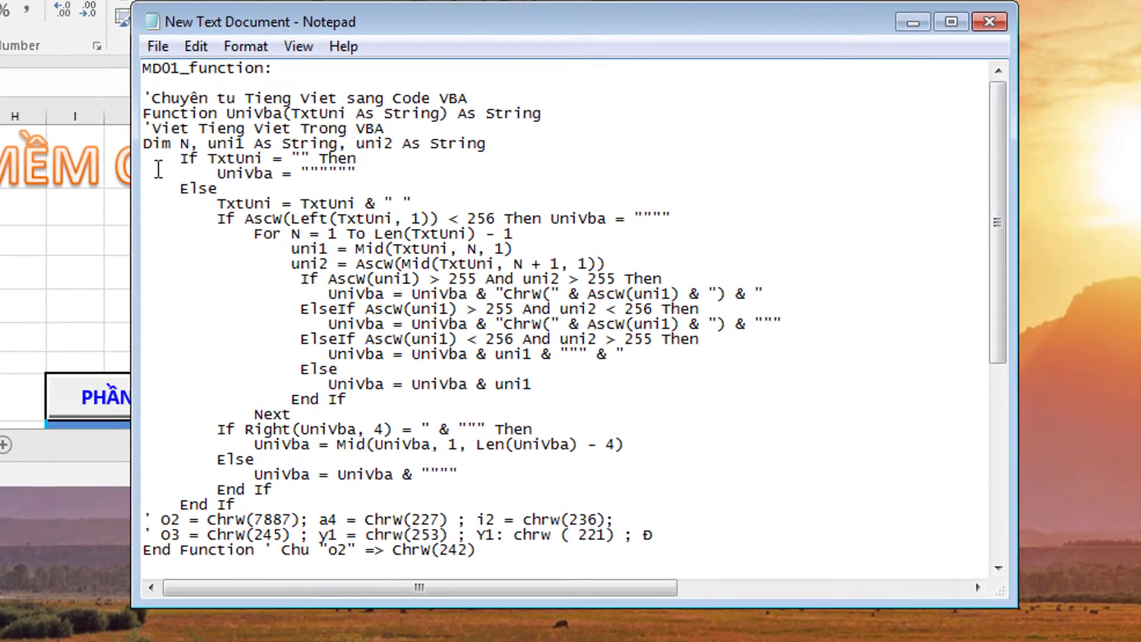
pyautogui.write('******')
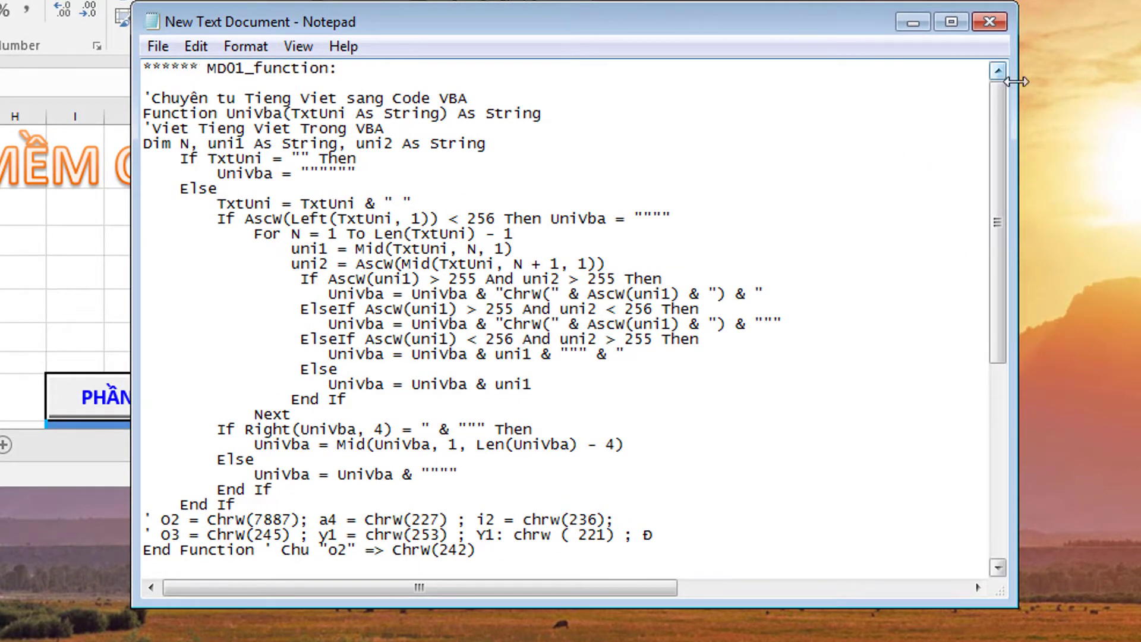
pyautogui.hotkey('ctrl', 'End')
pyautogui.hotkey('ctrl', 'v')
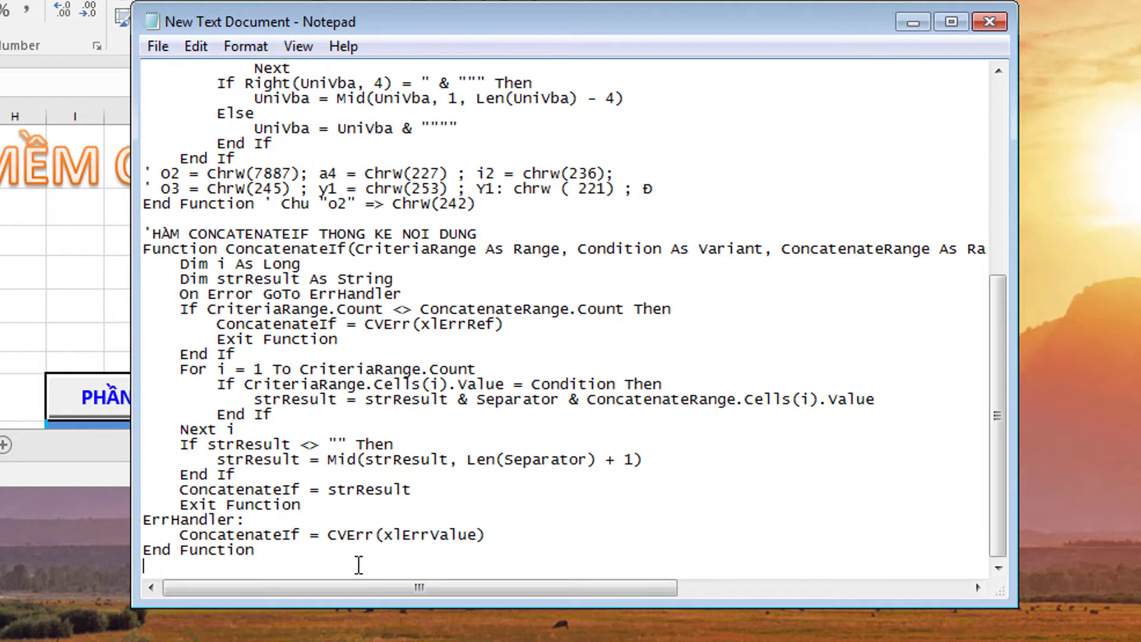
# Step: Add a line of asterisks and a 'Worksheet - calcular' heading after the last function
pyautogui.press('Return')
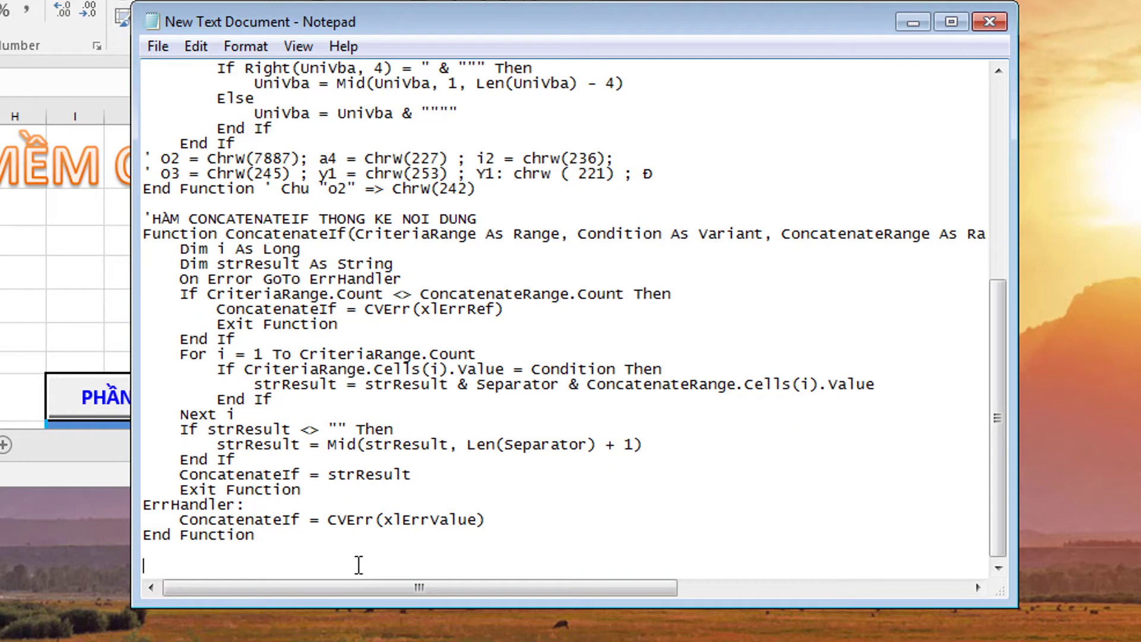
pyautogui.write('*******')
pyautogui.press('Return')
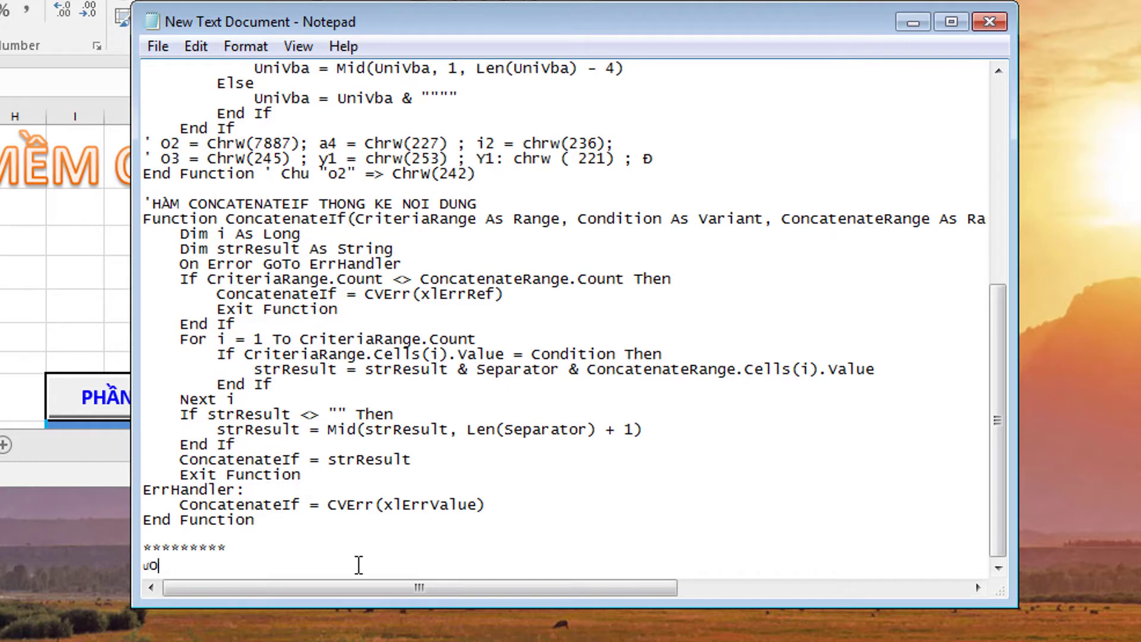
pyautogui.press('BackSpace')
pyautogui.press('BackSpace')
pyautogui.write('U')
pyautogui.press('BackSpace')
pyautogui.write('ư')
pyautogui.write('O')
pyautogui.press('BackSpace')
pyautogui.press('BackSpace')
pyautogui.write('W')
pyautogui.write('or')
pyautogui.write('kshee')
pyautogui.write('t - ca')
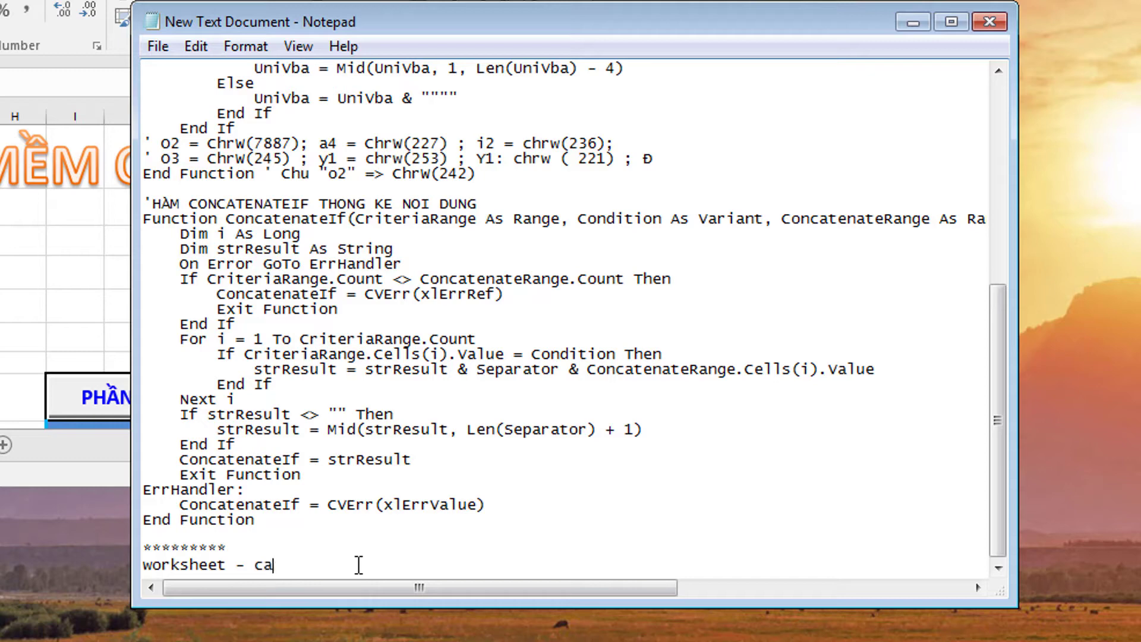
pyautogui.write('l')
pyautogui.press('BackSpace')
pyautogui.write('lcular')
pyautogui.press('Return')
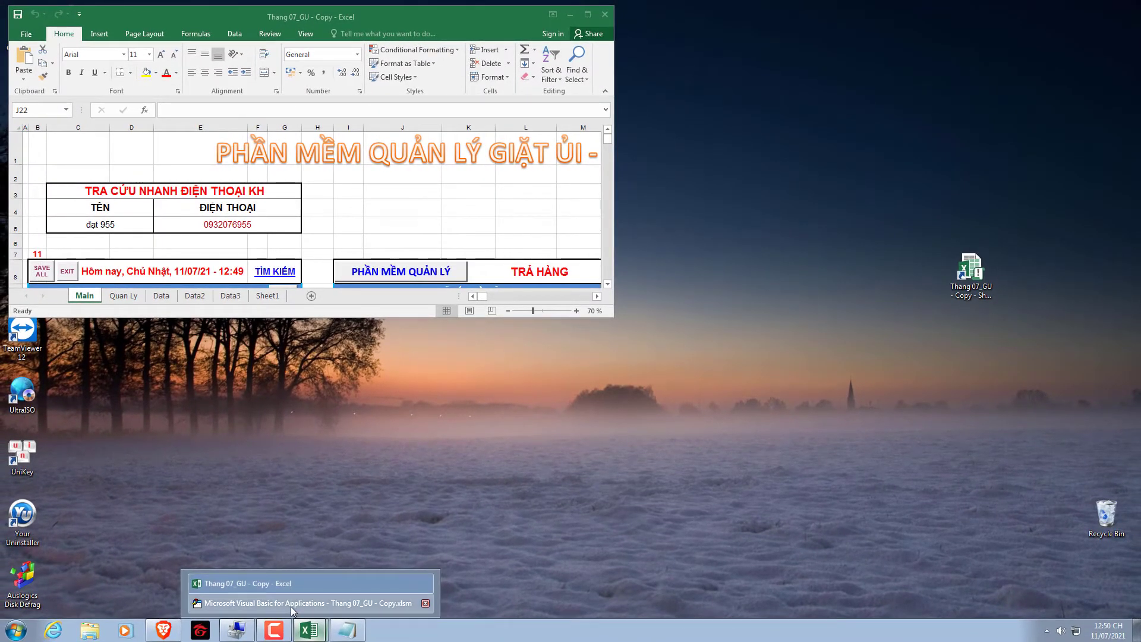
# Step: Restore the VBA editor, close the empty MD01_FUNCTION code window, and expand the Forms folder
pyautogui.click(291, 604)
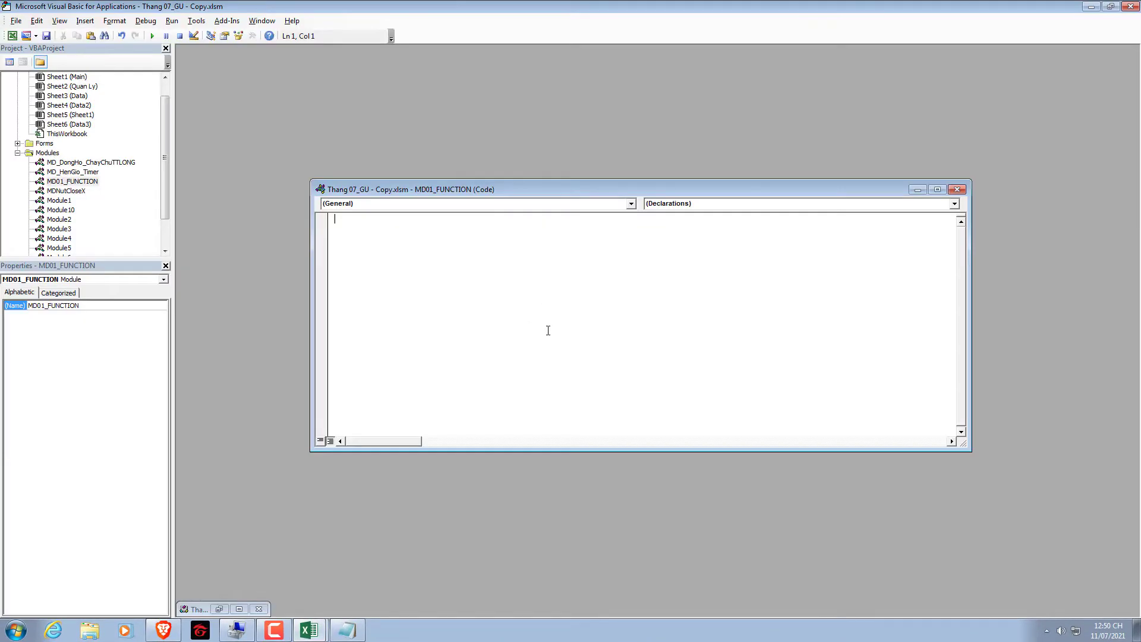
pyautogui.click(957, 189)
pyautogui.click(17, 144)
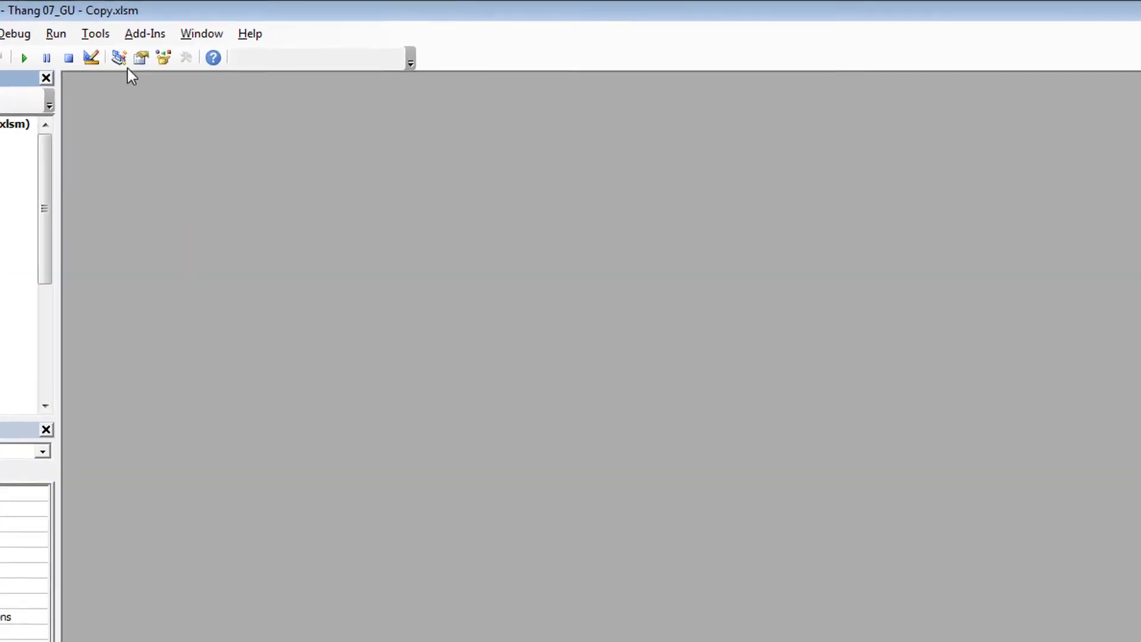
pyautogui.click(29, 45)
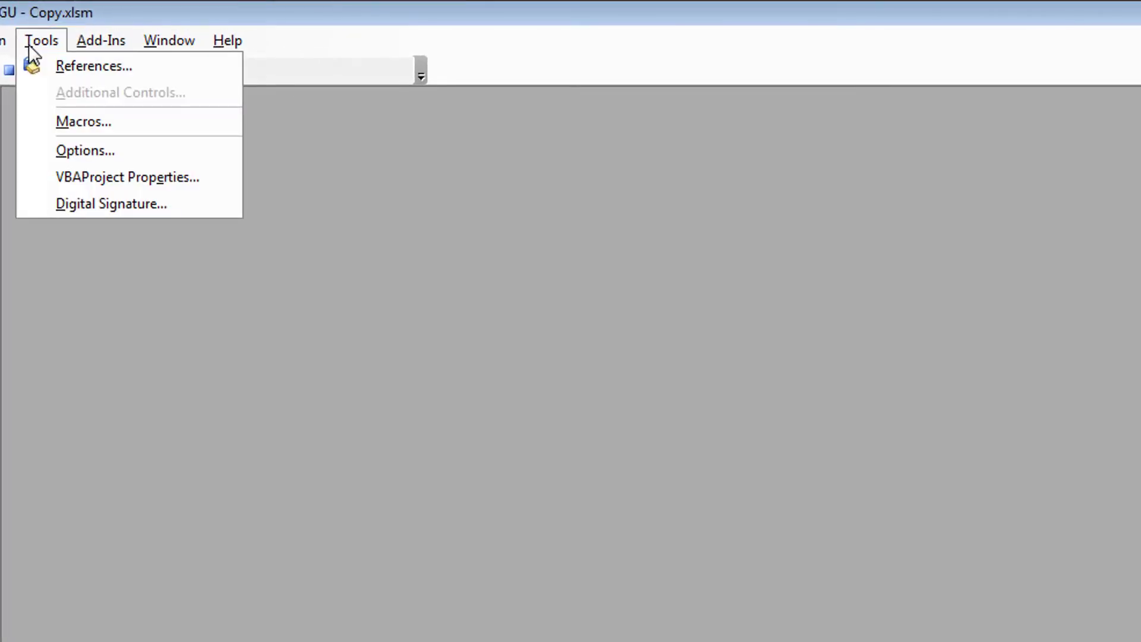
# Step: In References, untick MISSING Unicode Controls Version 3.0 and VHMediaCOM 1.0 Type Library
pyautogui.click(82, 70)
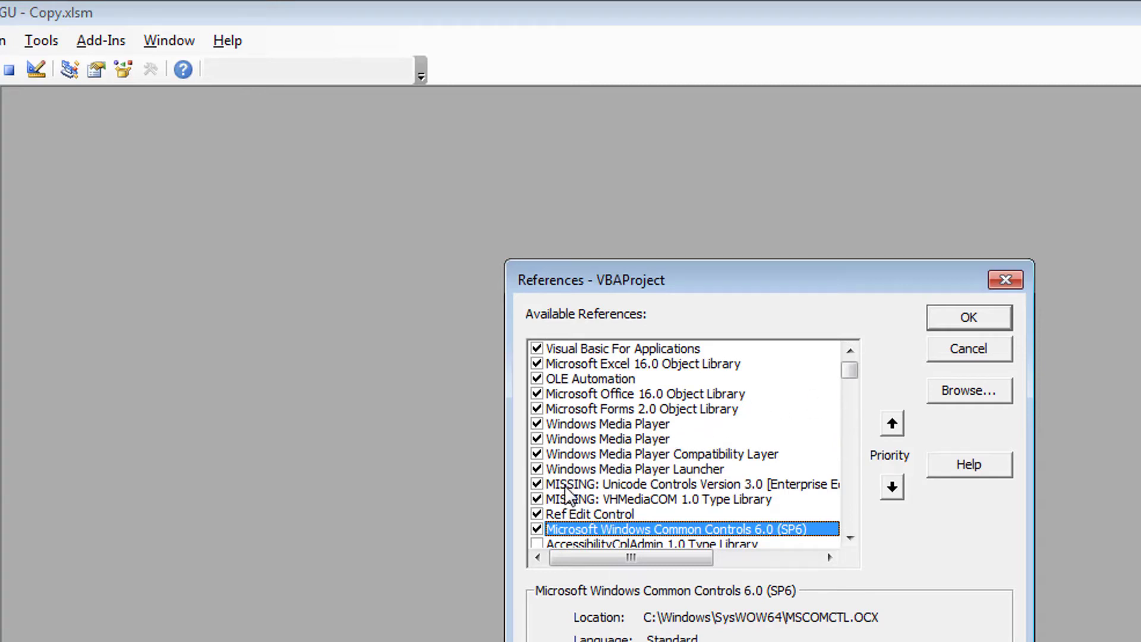
pyautogui.click(676, 485)
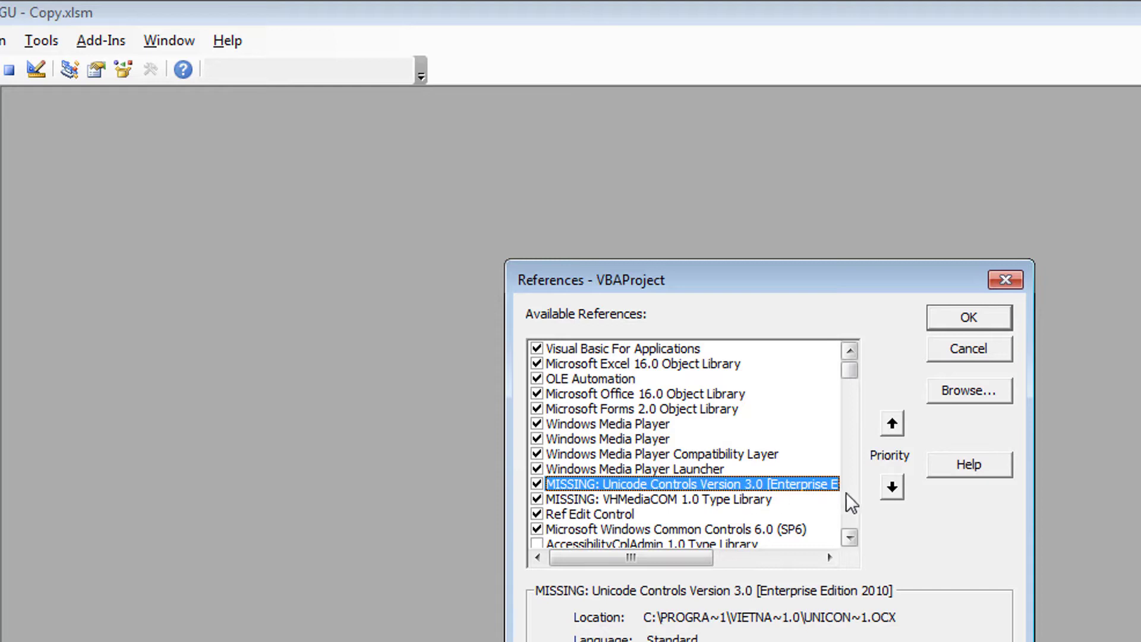
pyautogui.click(537, 484)
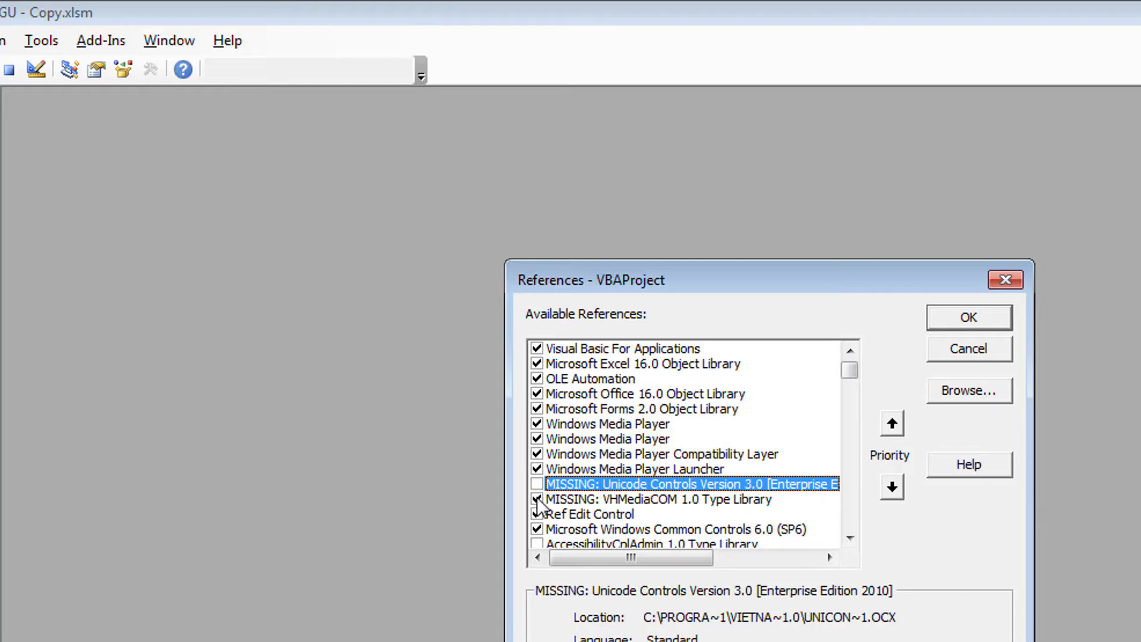
pyautogui.click(537, 499)
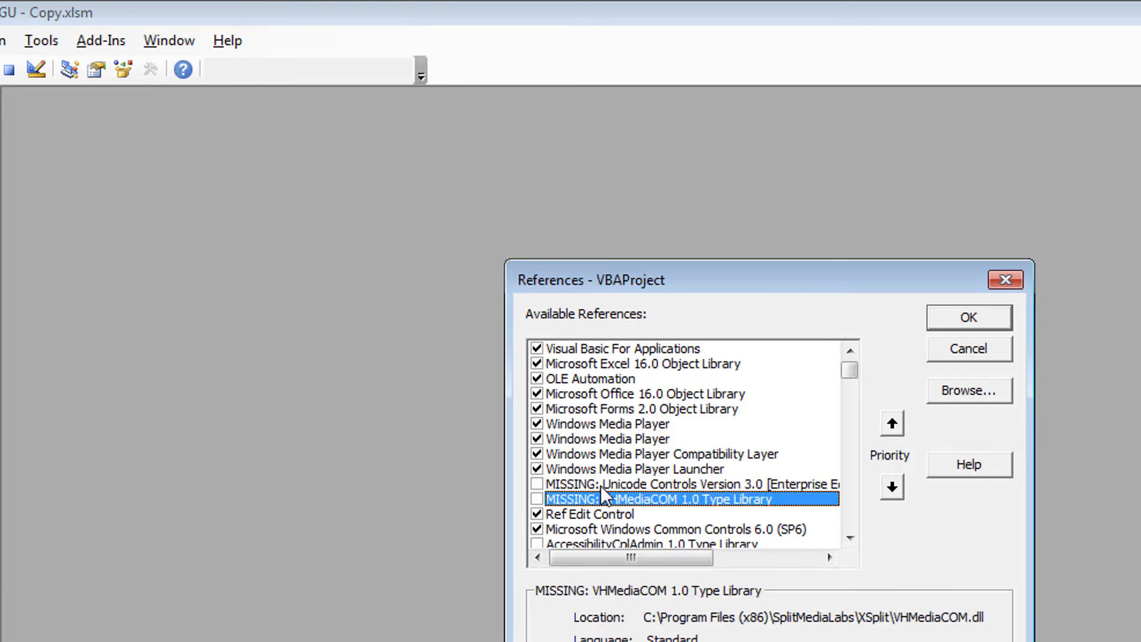
pyautogui.click(601, 489)
pyautogui.click(603, 500)
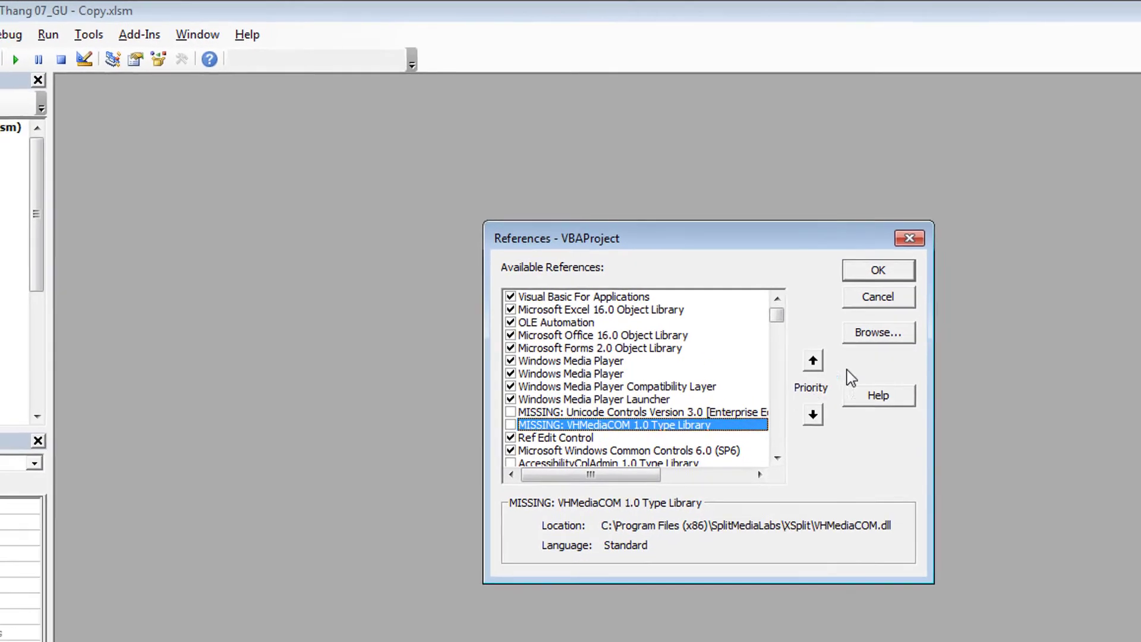
pyautogui.click(804, 233)
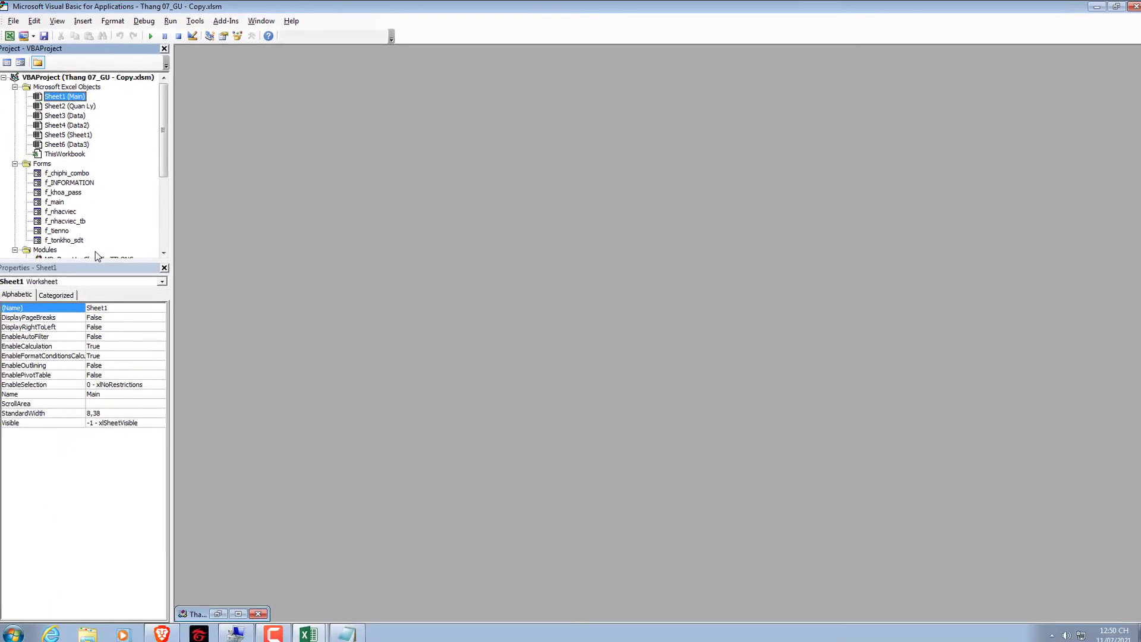
# Step: Reopen the MD01_FUNCTION module maximized, then minimize the editor back to Excel
pyautogui.moveTo(161, 167); pyautogui.dragTo(168, 206)
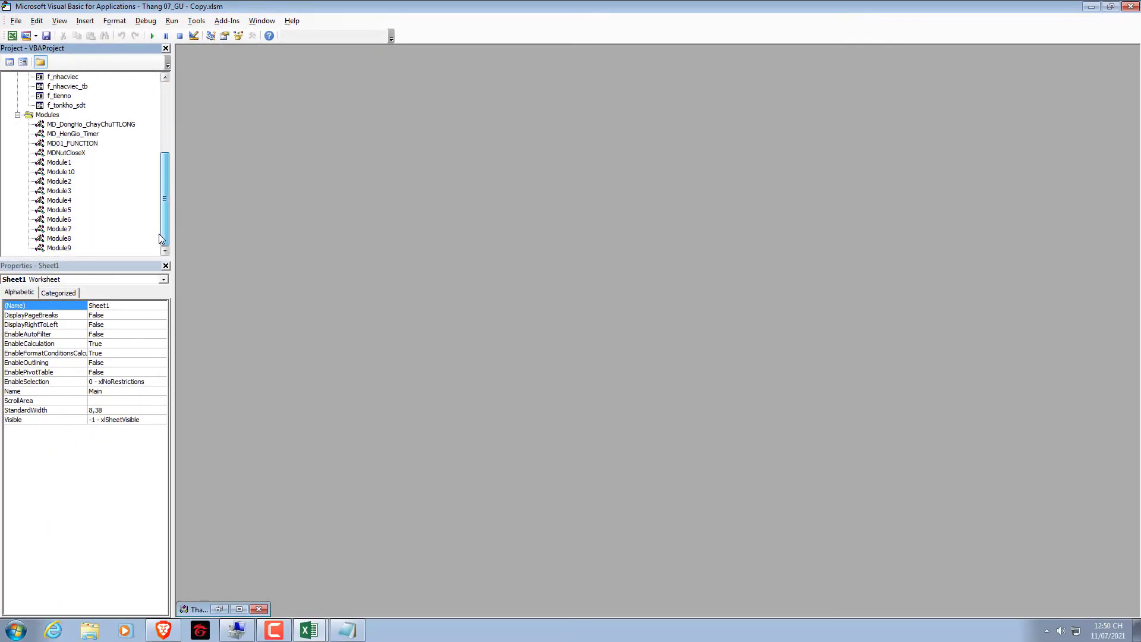
pyautogui.doubleClick(82, 202)
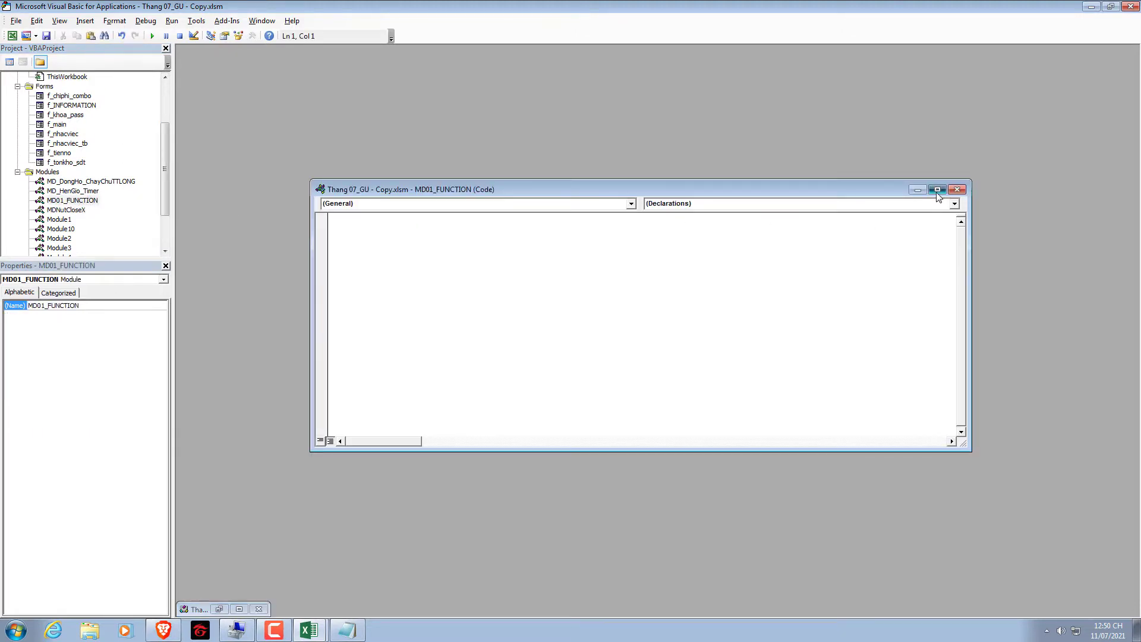
pyautogui.click(937, 189)
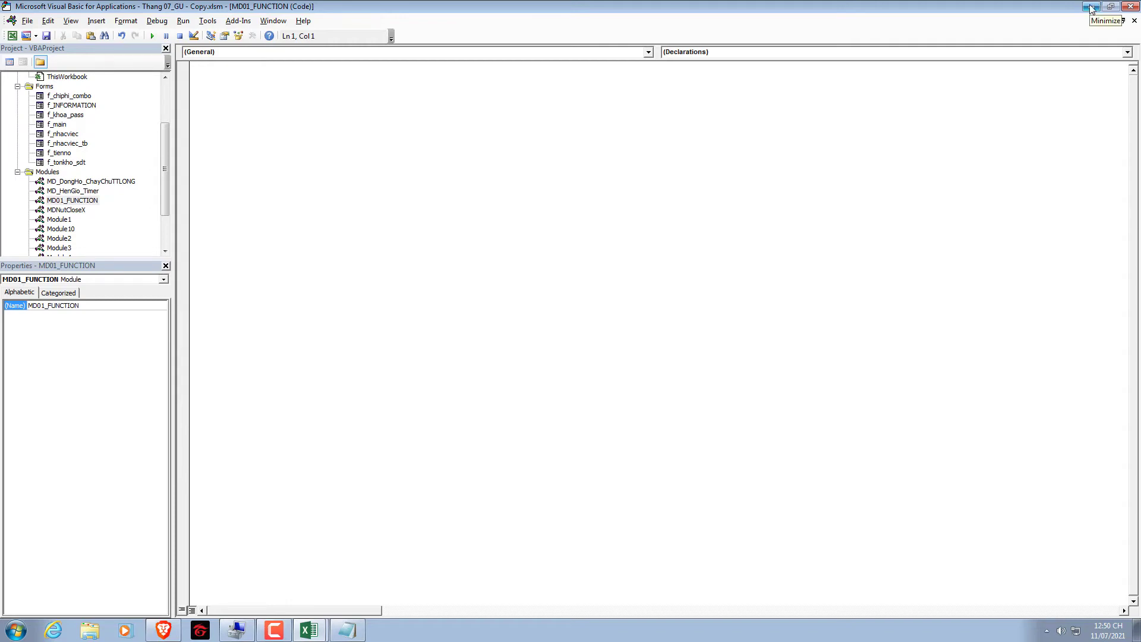
pyautogui.click(1091, 9)
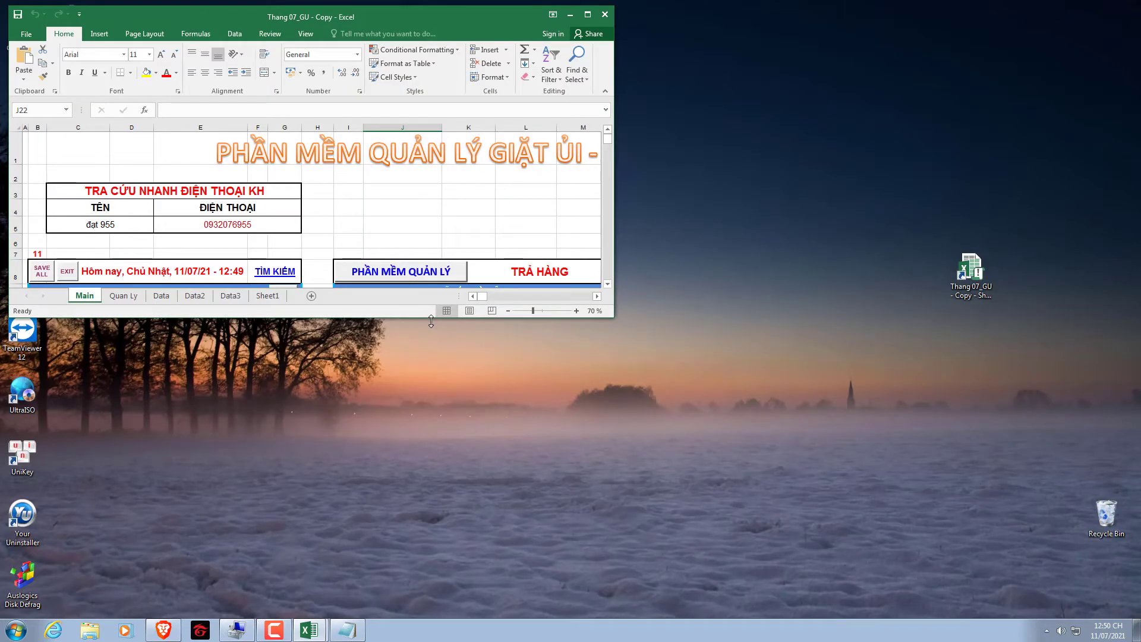
# Step: Stretch the Excel window taller and bring Notepad's code notes to the front
pyautogui.moveTo(434, 316); pyautogui.dragTo(412, 618)
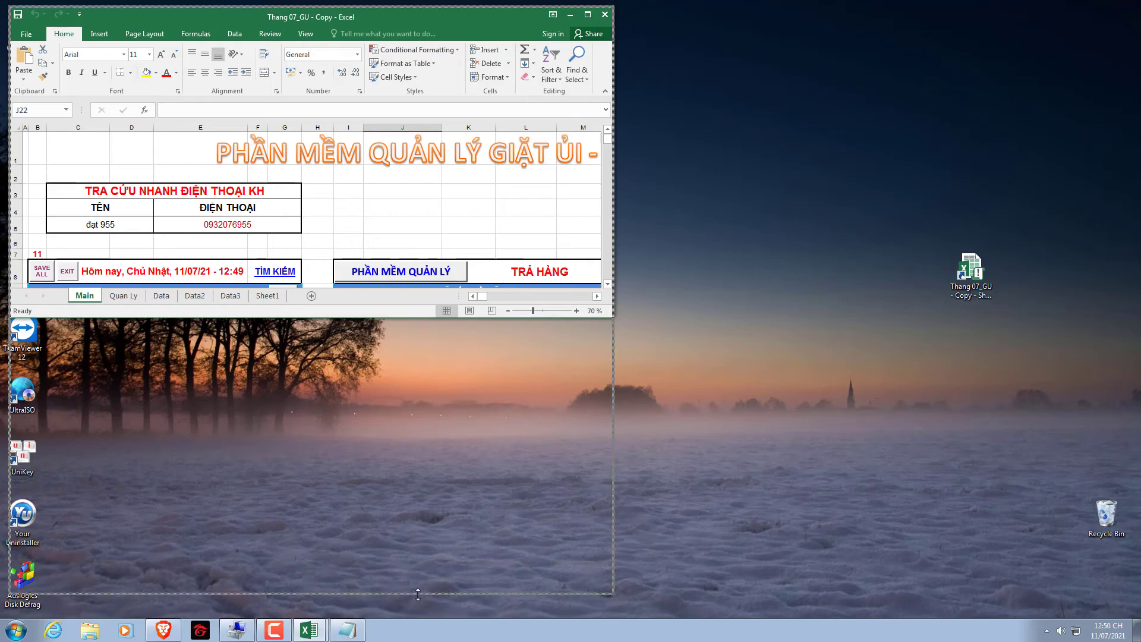
pyautogui.moveTo(413, 612); pyautogui.dragTo(423, 616)
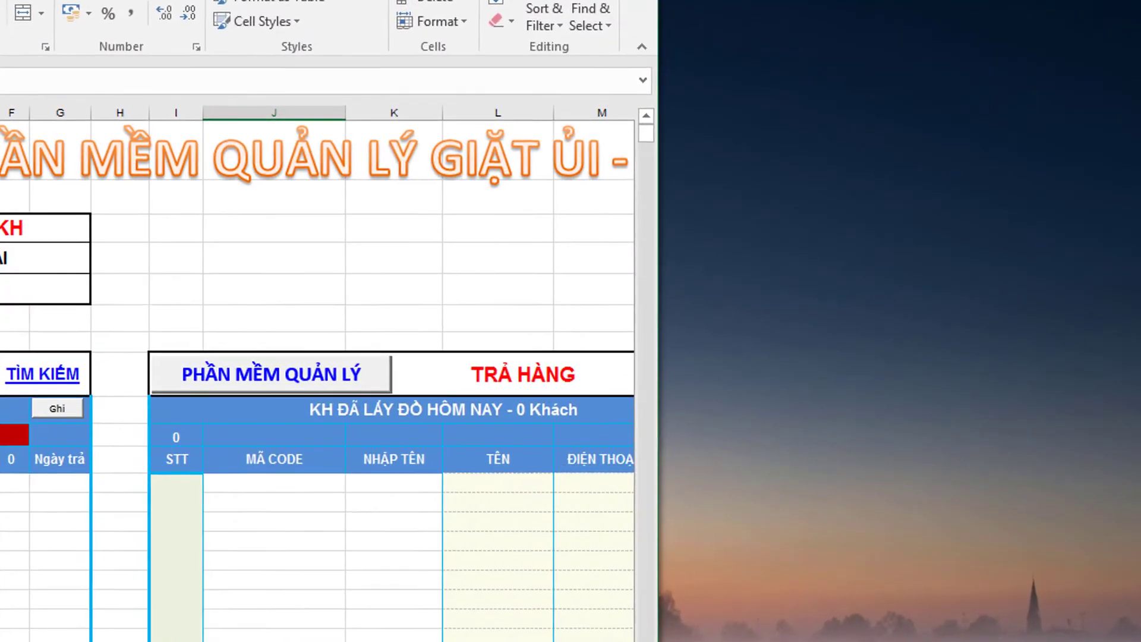
pyautogui.hotkey('alt', 'Tab')
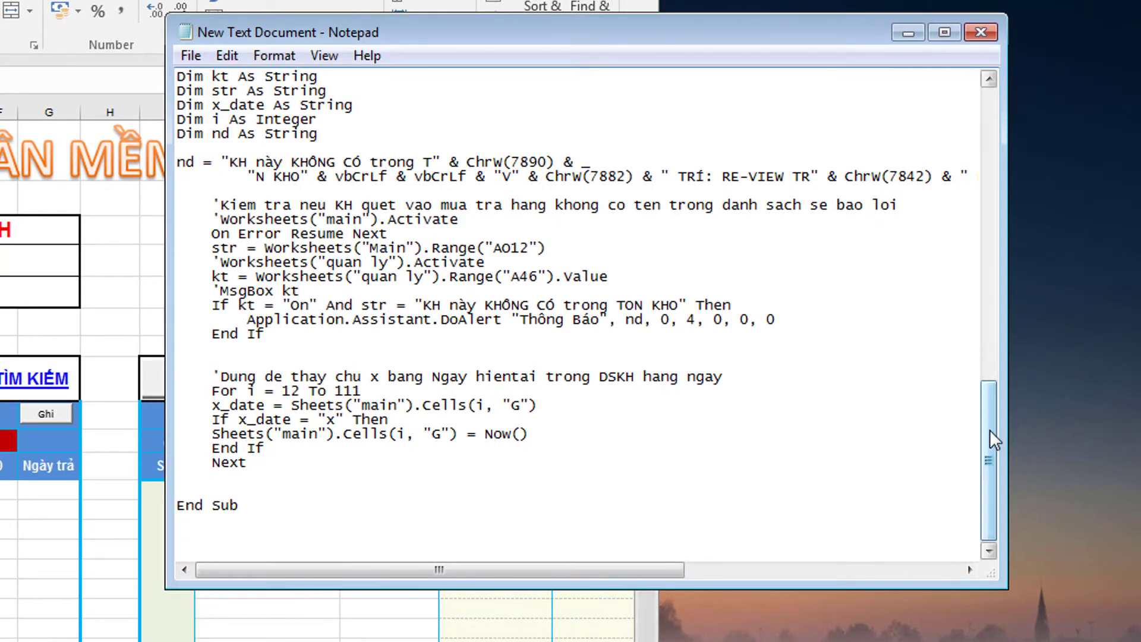
# Step: Cut the whole ConcatenateIf function out of the Notepad notes
pyautogui.moveTo(989, 428); pyautogui.dragTo(987, 141)
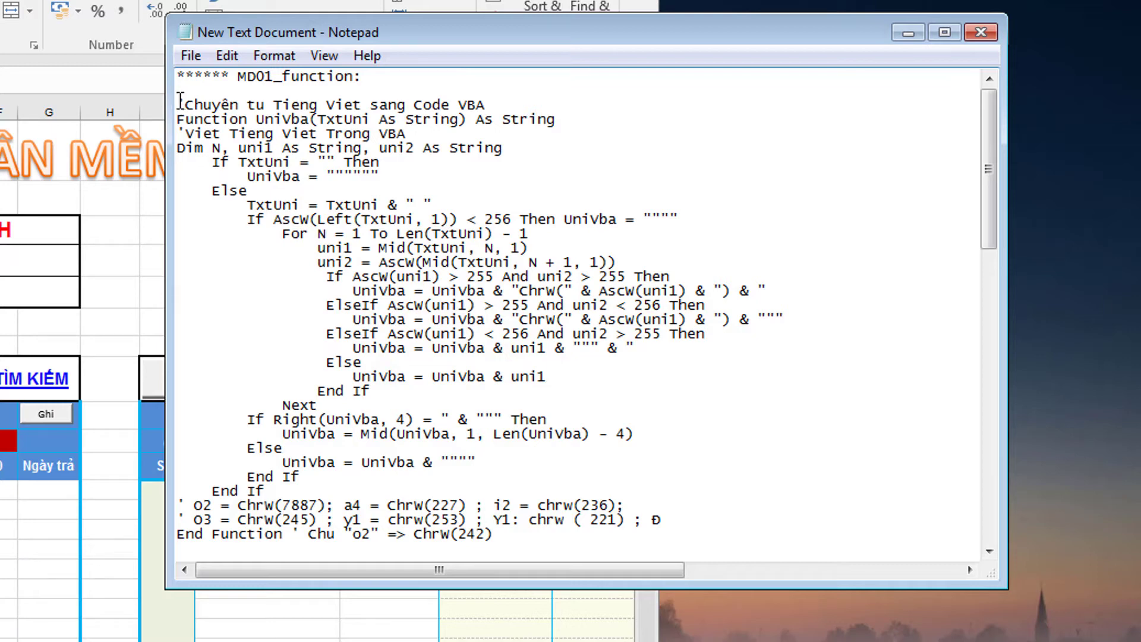
pyautogui.moveTo(180, 101); pyautogui.dragTo(488, 392)
pyautogui.scroll(-1, 510, 465)
pyautogui.scroll(-1, 520, 447)
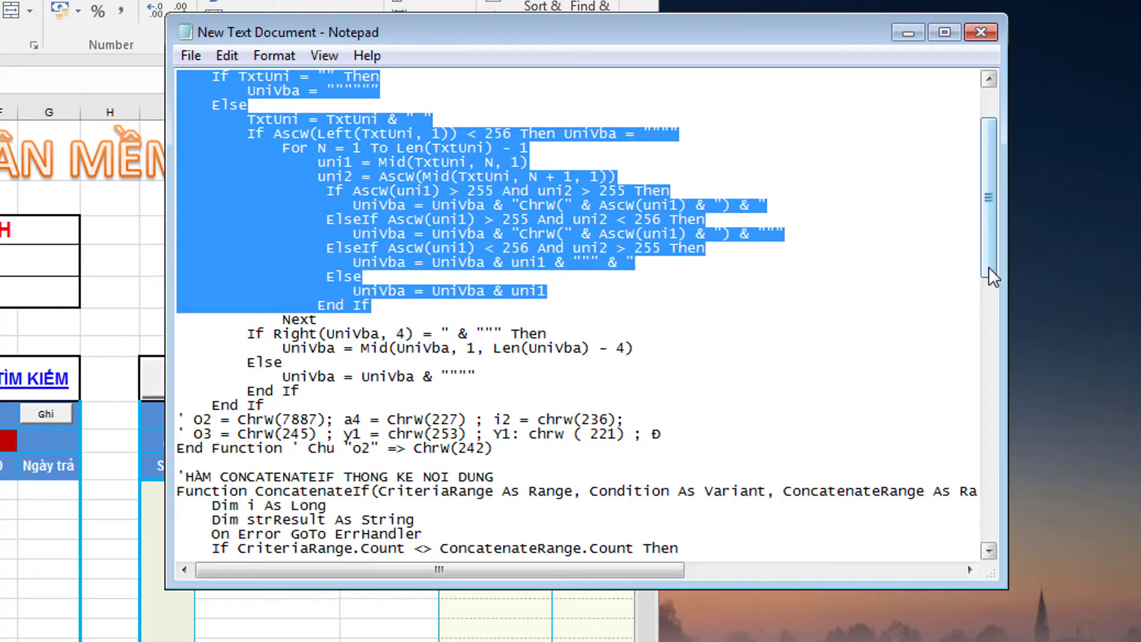
pyautogui.moveTo(993, 276); pyautogui.dragTo(990, 535)
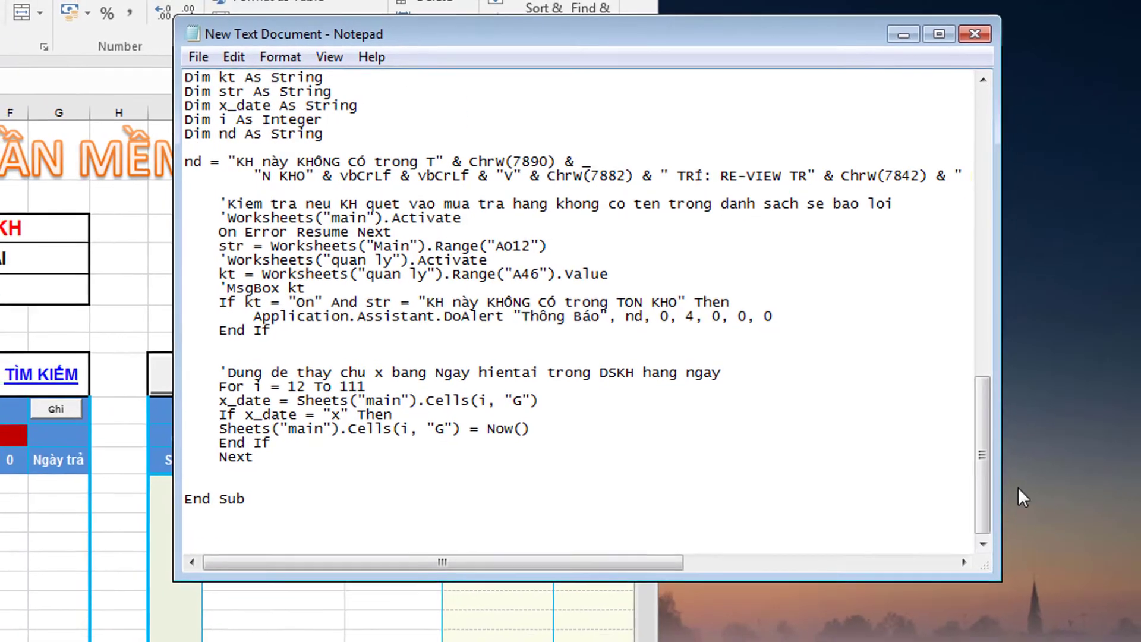
pyautogui.moveTo(968, 437); pyautogui.dragTo(950, 334)
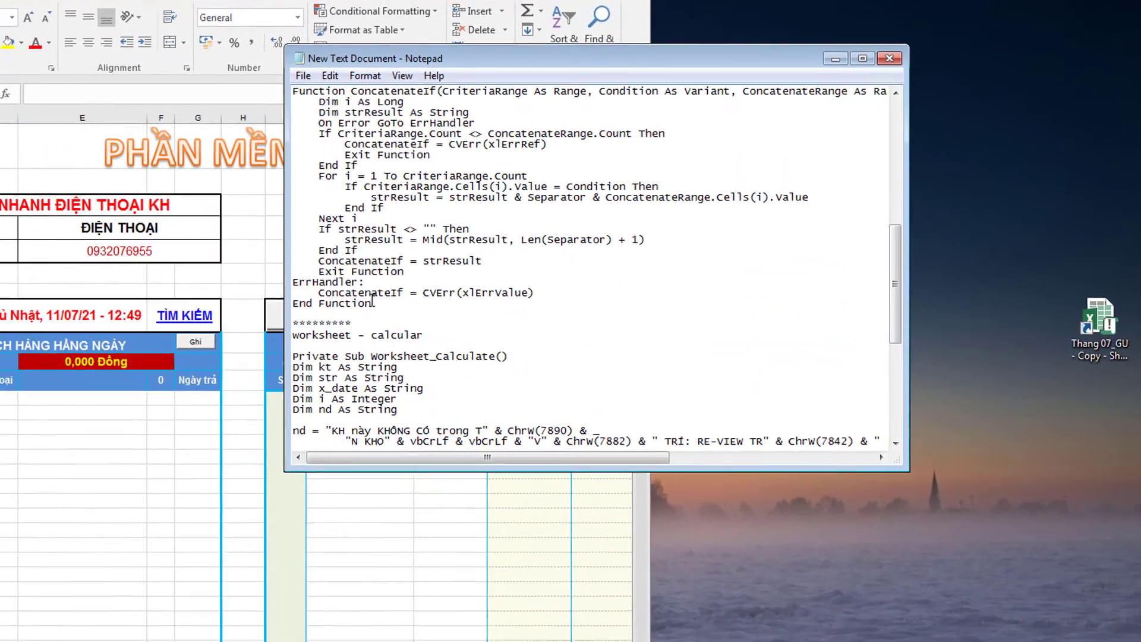
pyautogui.moveTo(261, 87); pyautogui.dragTo(350, 319)
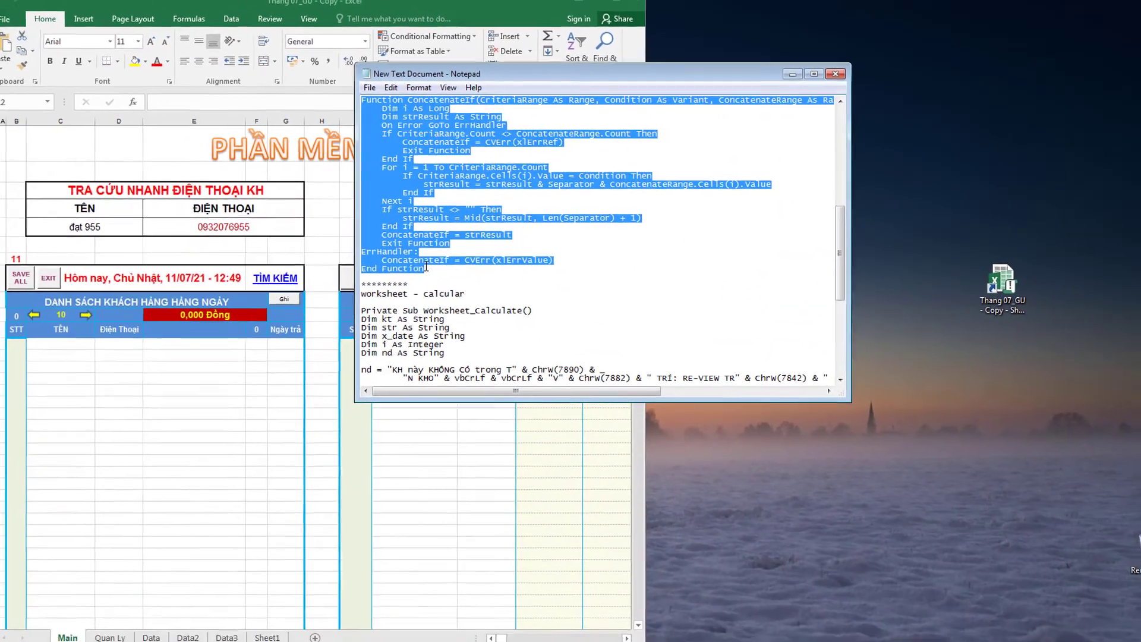
pyautogui.hotkey('ctrl', 'x')
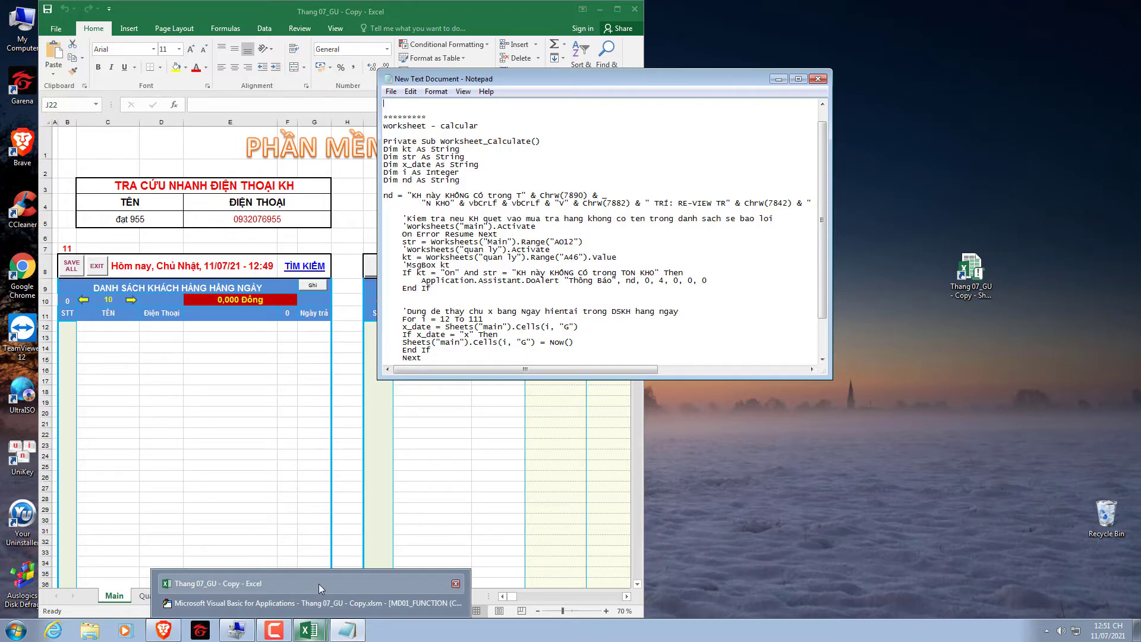
# Step: In the VBA editor, check that MD01_FUNCTION now holds the UniVba and ConcatenateIf functions
pyautogui.click(323, 602)
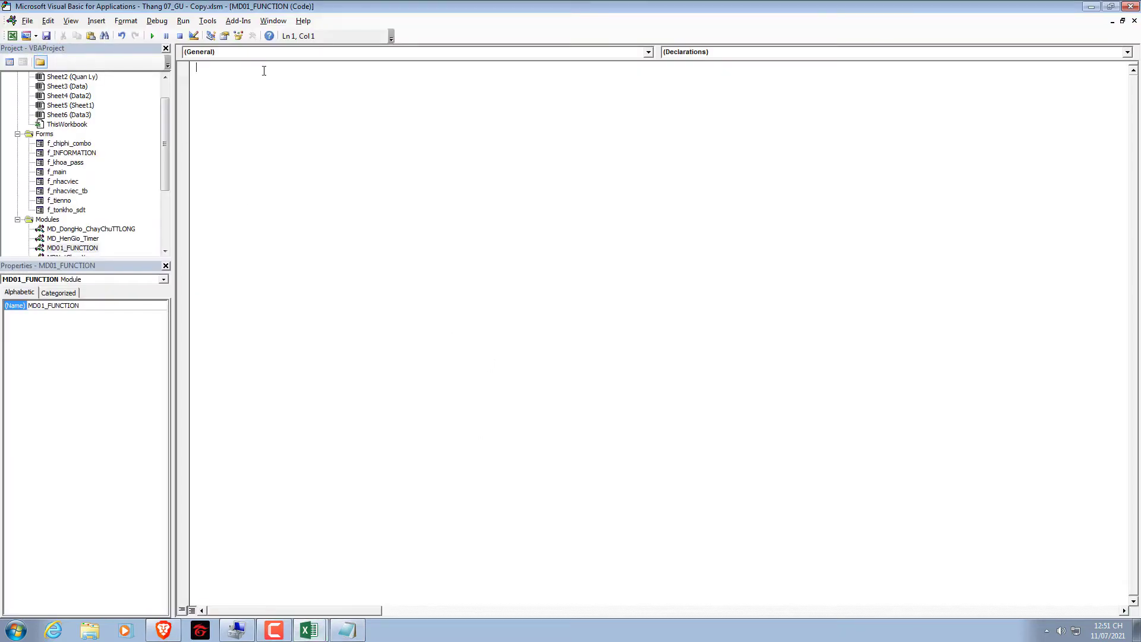
pyautogui.click(249, 107)
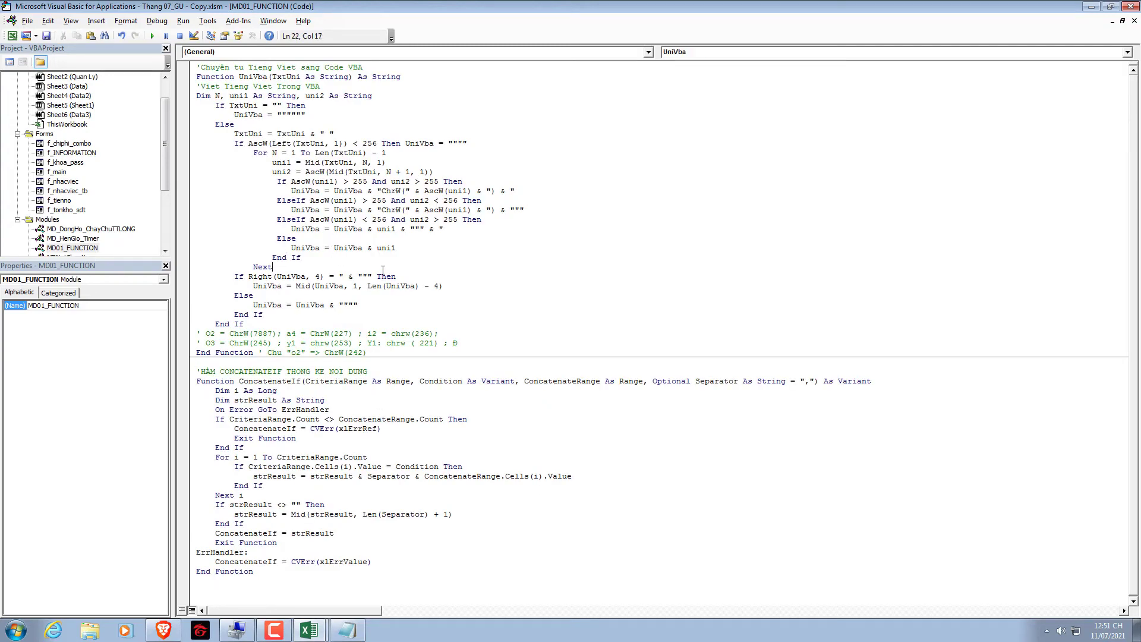
pyautogui.click(297, 438)
pyautogui.click(361, 271)
# Step: Open the ThisWorkbook code from the Project Explorer
pyautogui.click(72, 248)
pyautogui.scroll(-4, 92, 128)
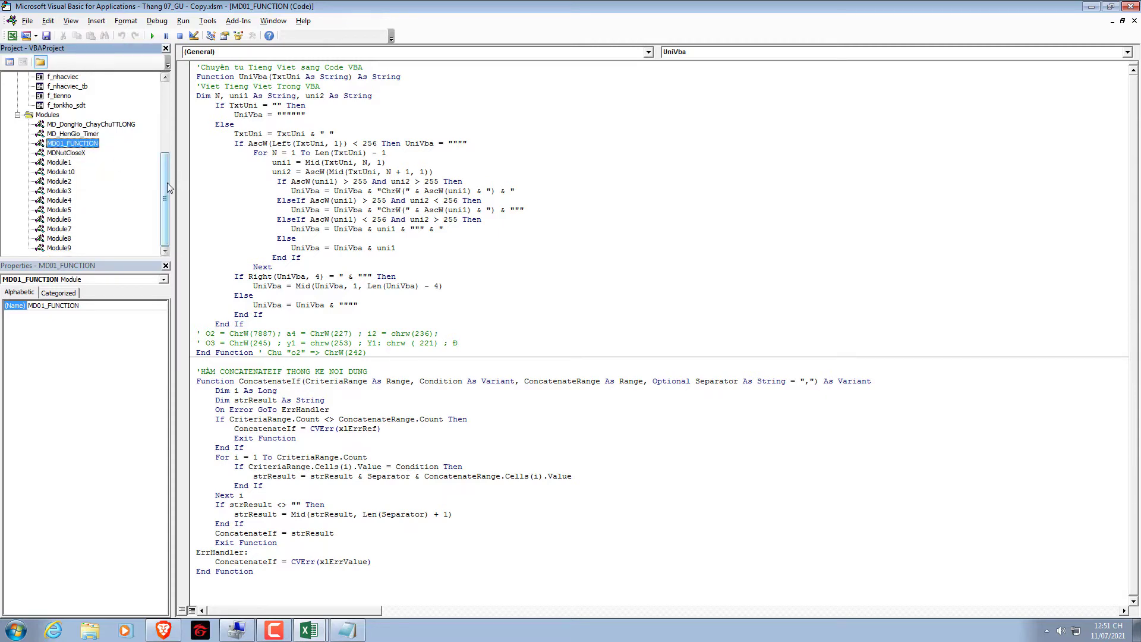
pyautogui.moveTo(167, 183); pyautogui.dragTo(168, 104)
pyautogui.doubleClick(76, 155)
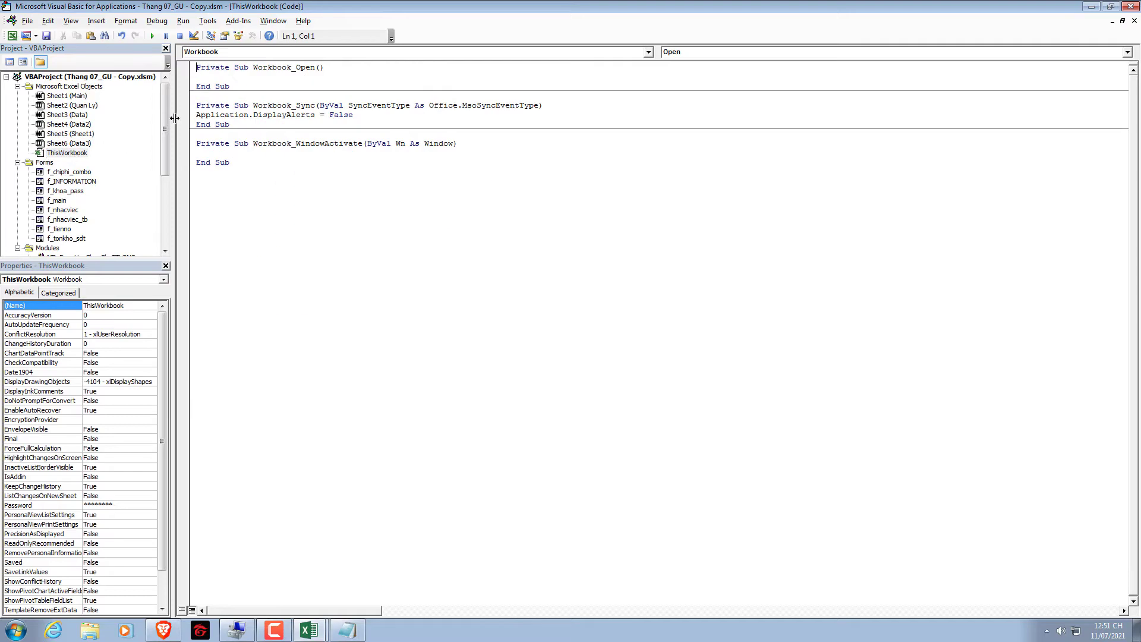
# Step: Inspect ThisWorkbook's events and Sheet2 (Quan Ly)'s Worksheet code, then open Sheet1 (Main)'s code
pyautogui.click(711, 52)
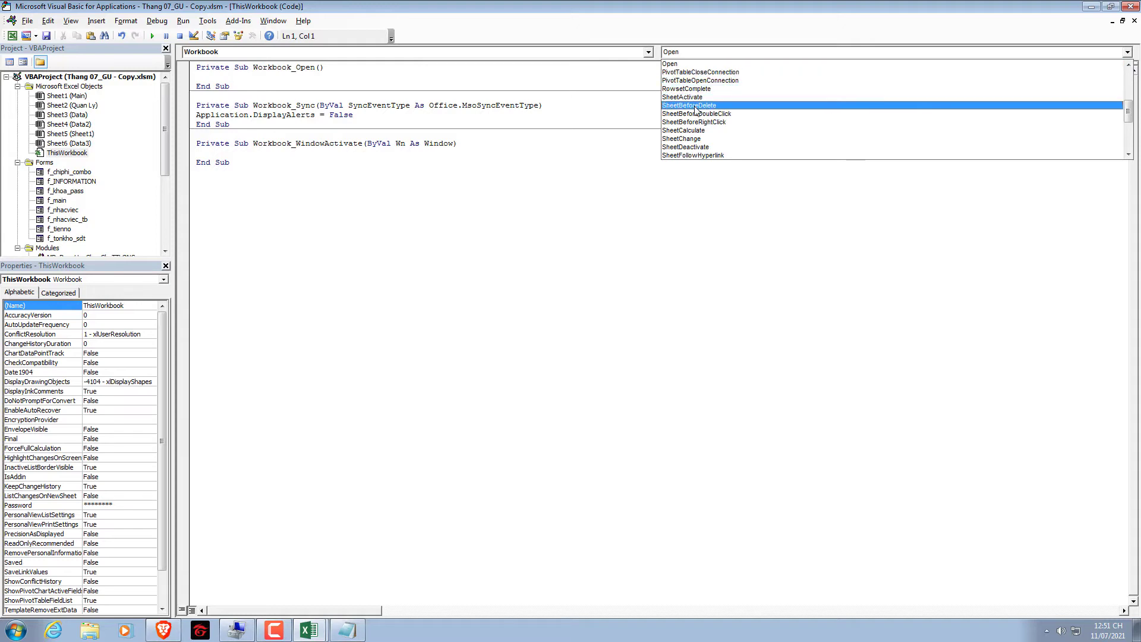
pyautogui.click(443, 56)
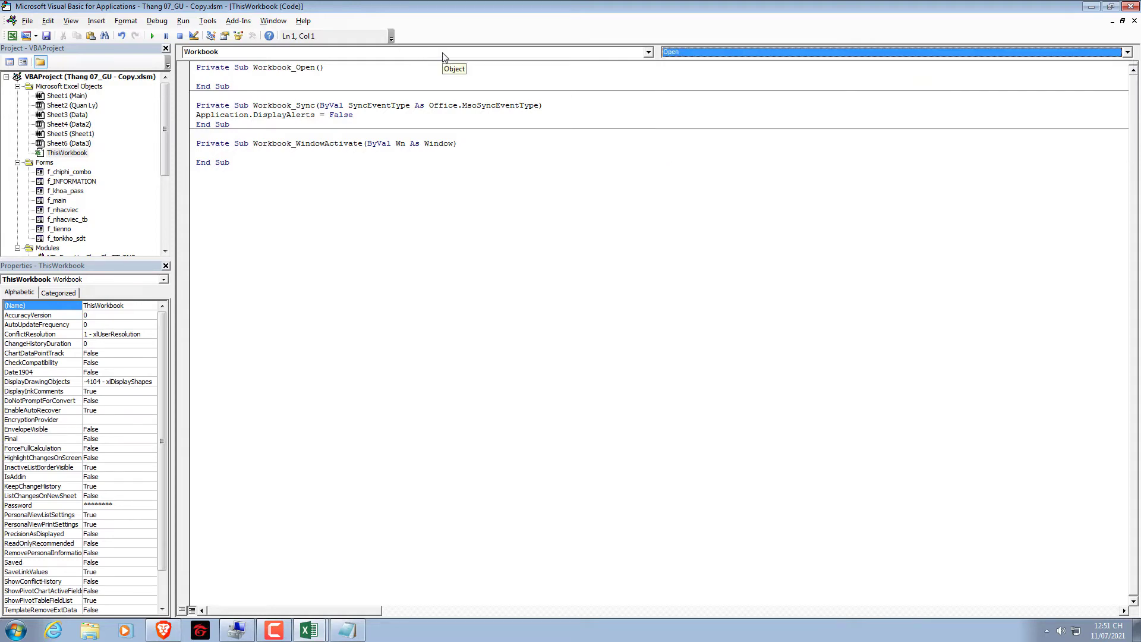
pyautogui.click(74, 97)
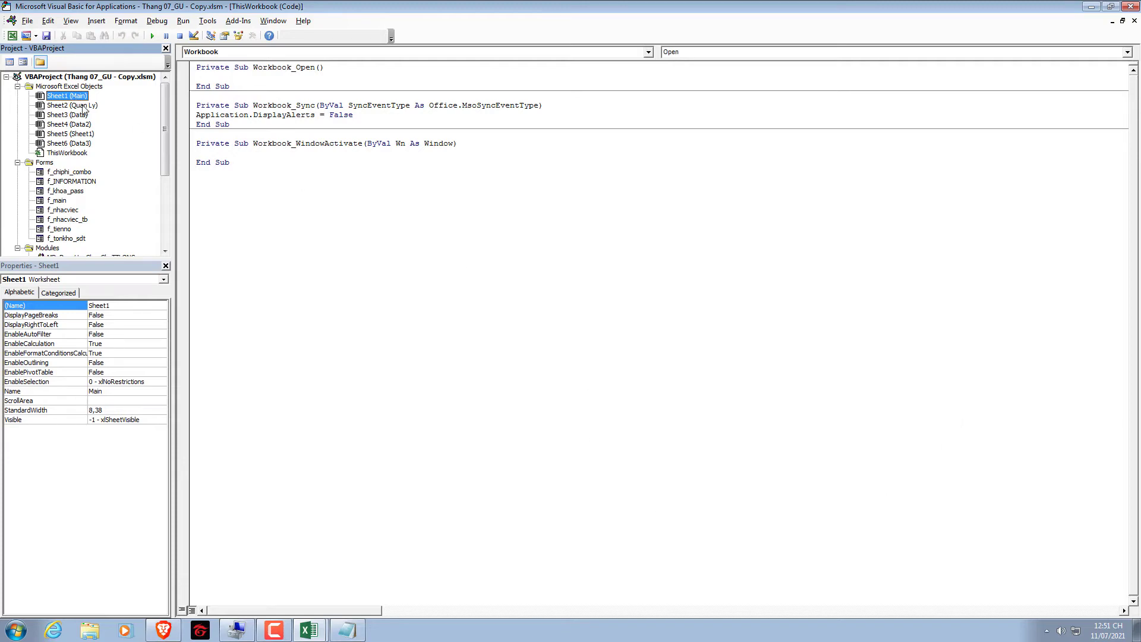
pyautogui.doubleClick(81, 108)
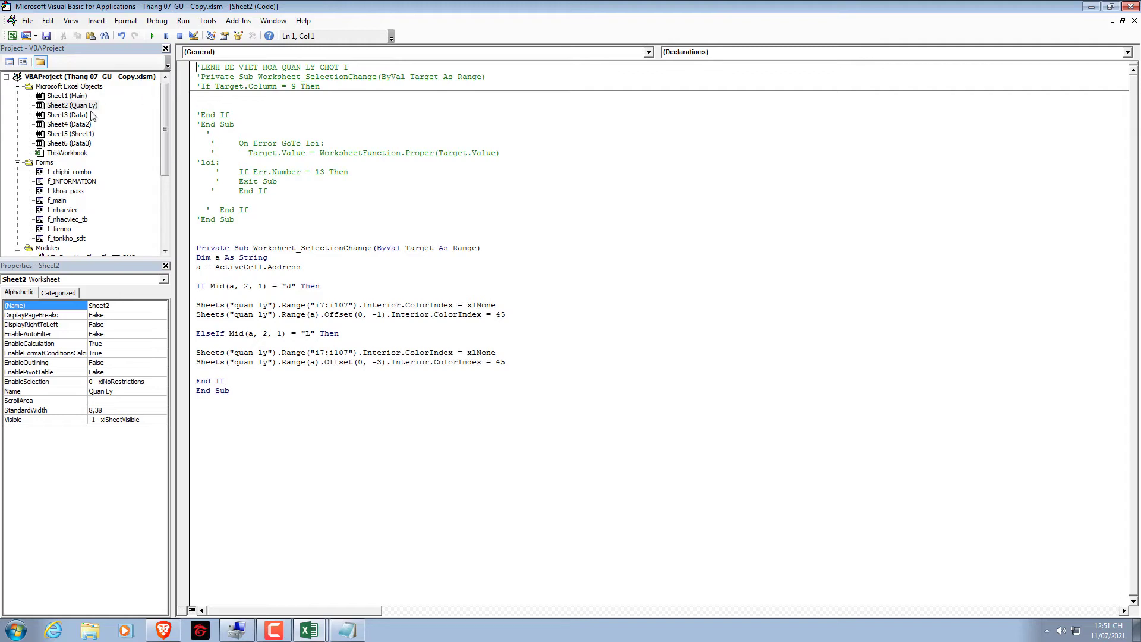
pyautogui.click(257, 52)
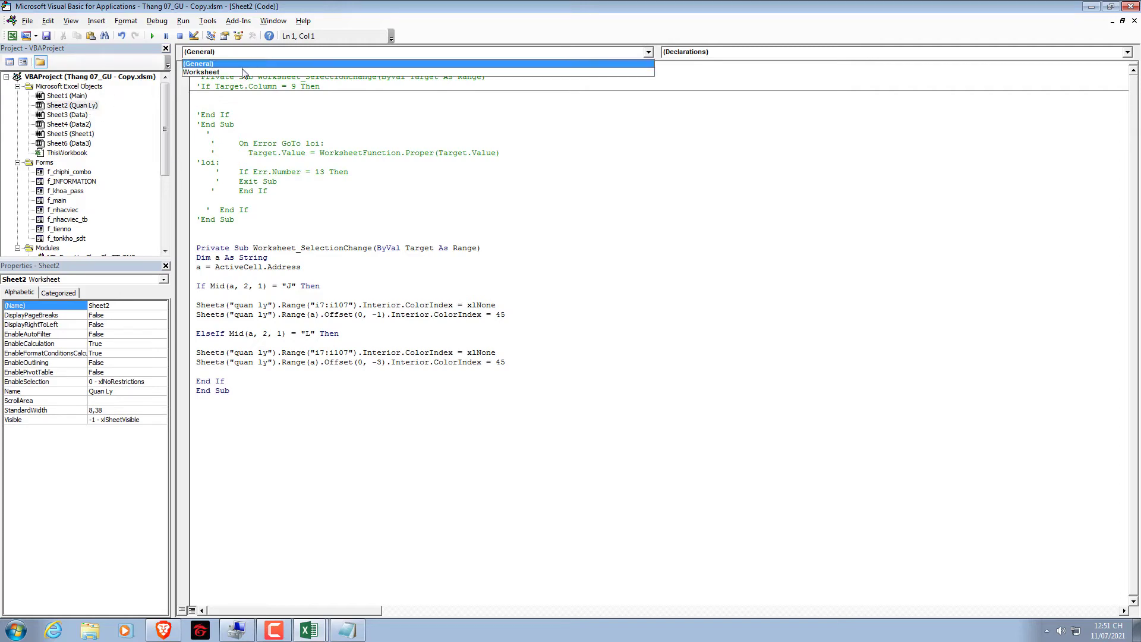
pyautogui.click(237, 73)
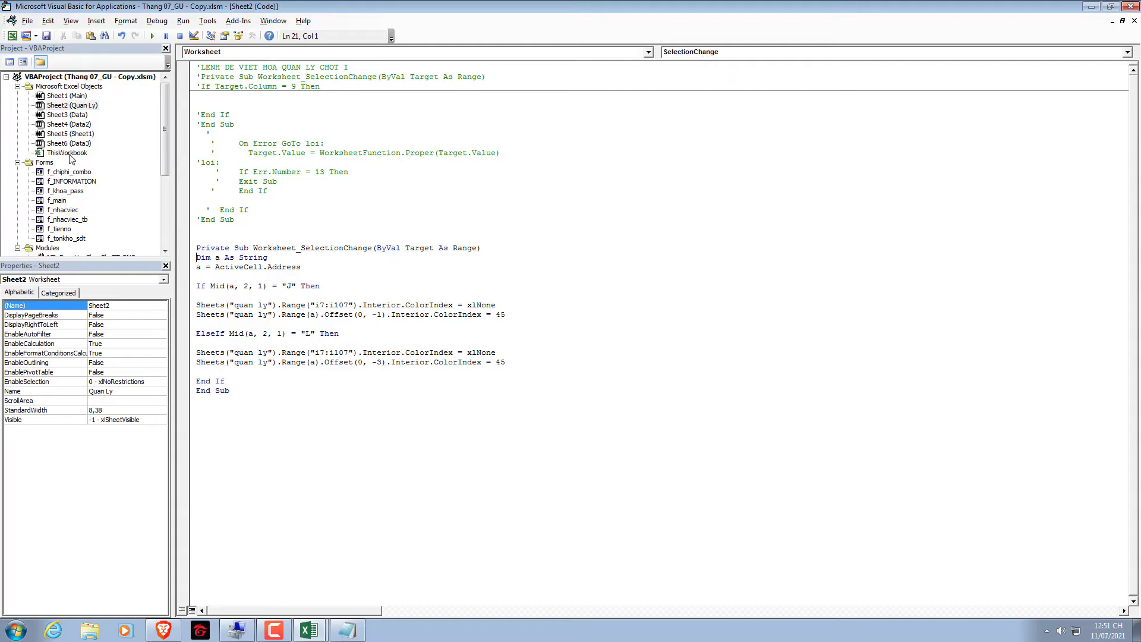
pyautogui.doubleClick(63, 97)
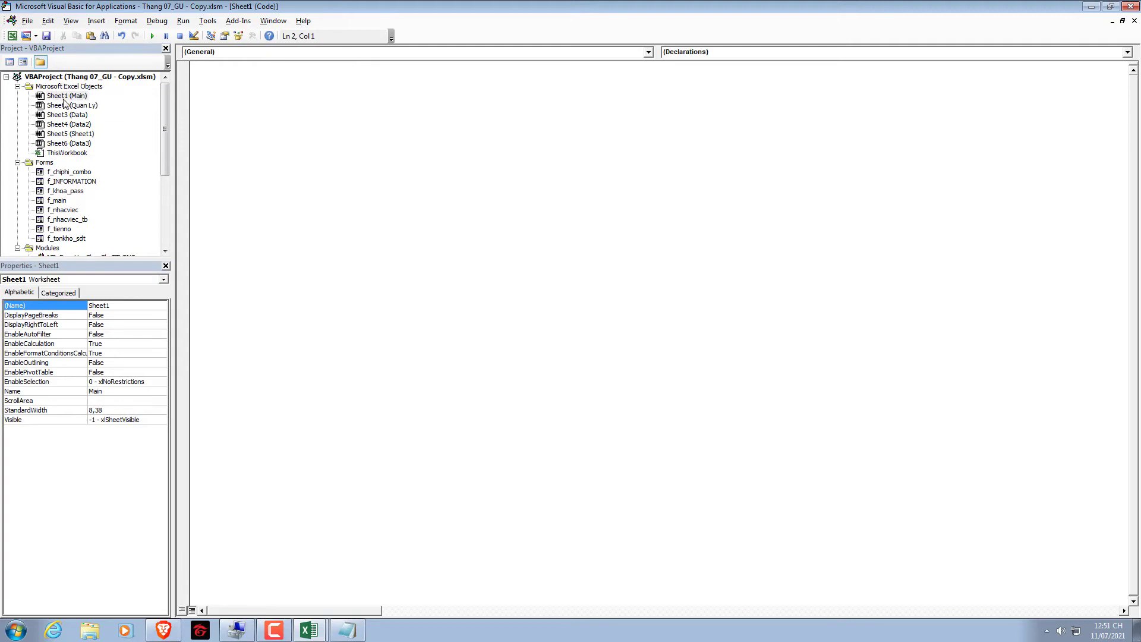
# Step: Add a Worksheet_Calculate event procedure to Sheet1's code
pyautogui.click(703, 54)
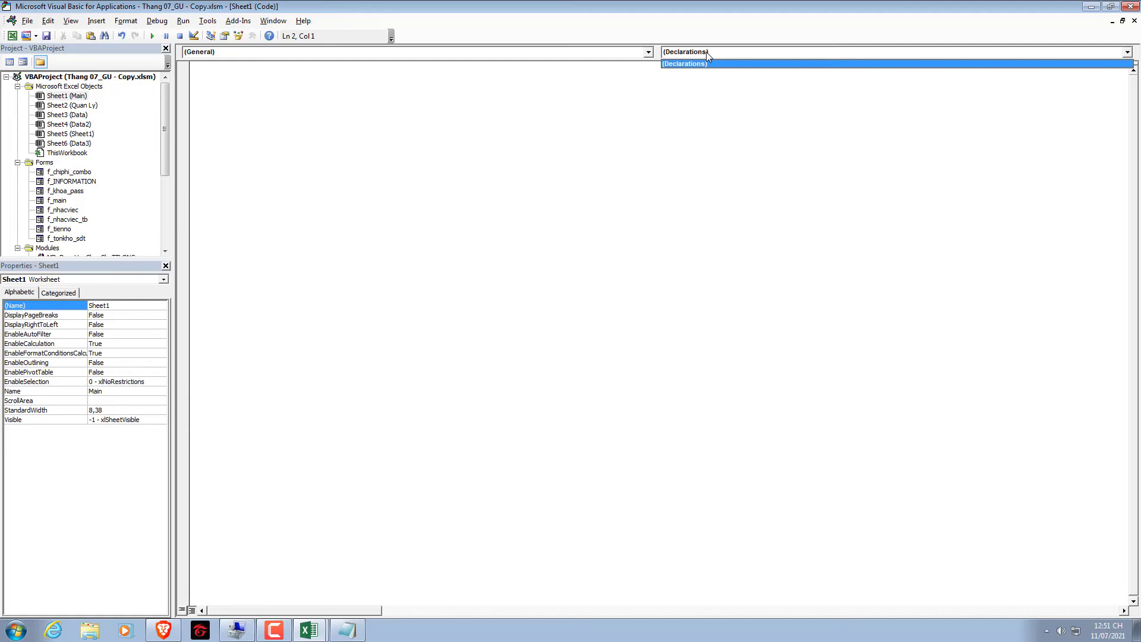
pyautogui.click(607, 64)
pyautogui.click(648, 53)
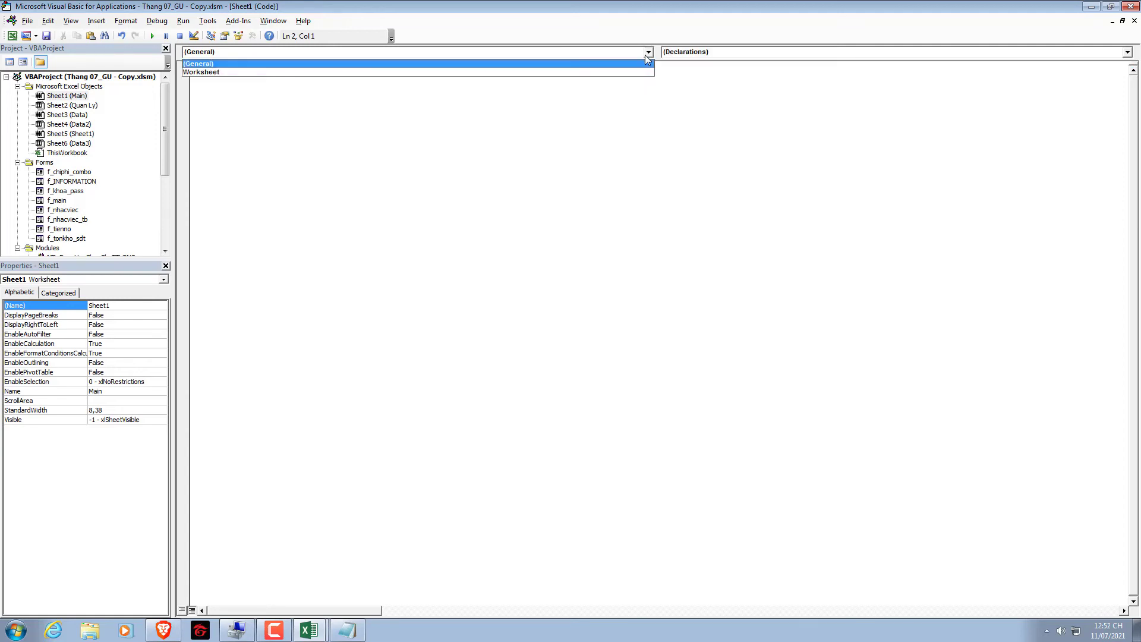
pyautogui.click(335, 72)
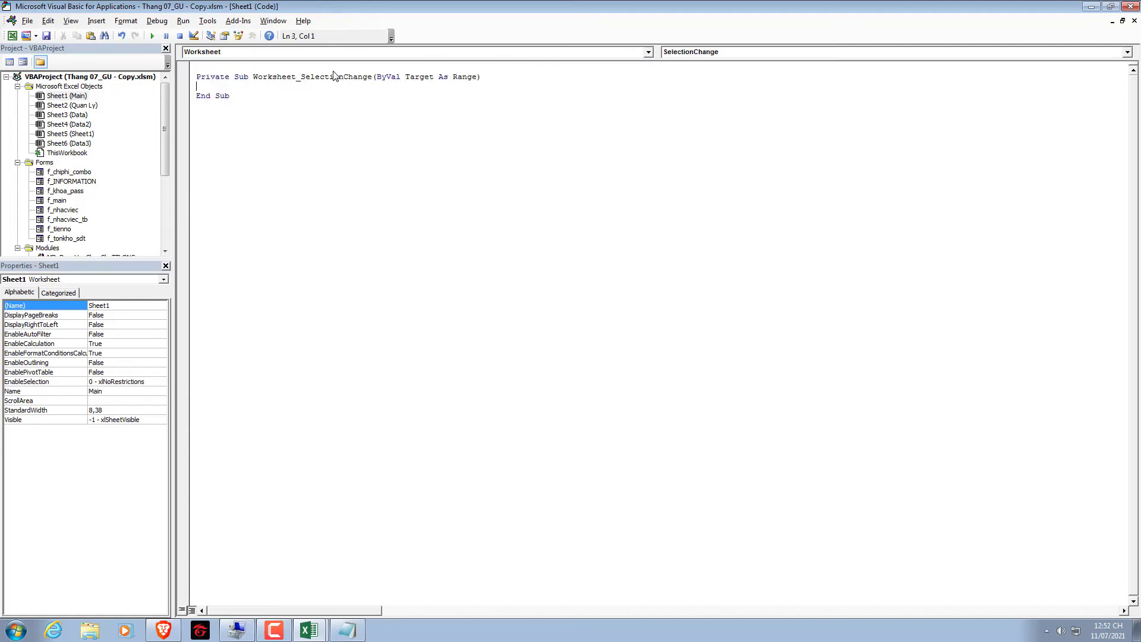
pyautogui.click(707, 53)
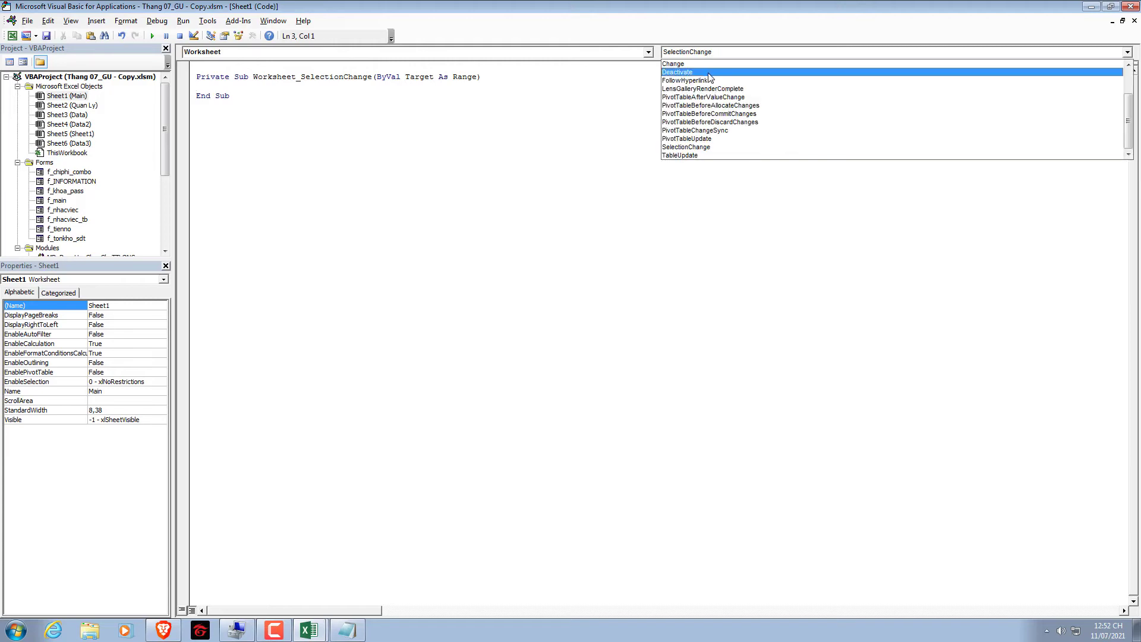
pyautogui.scroll(2, 862, 131)
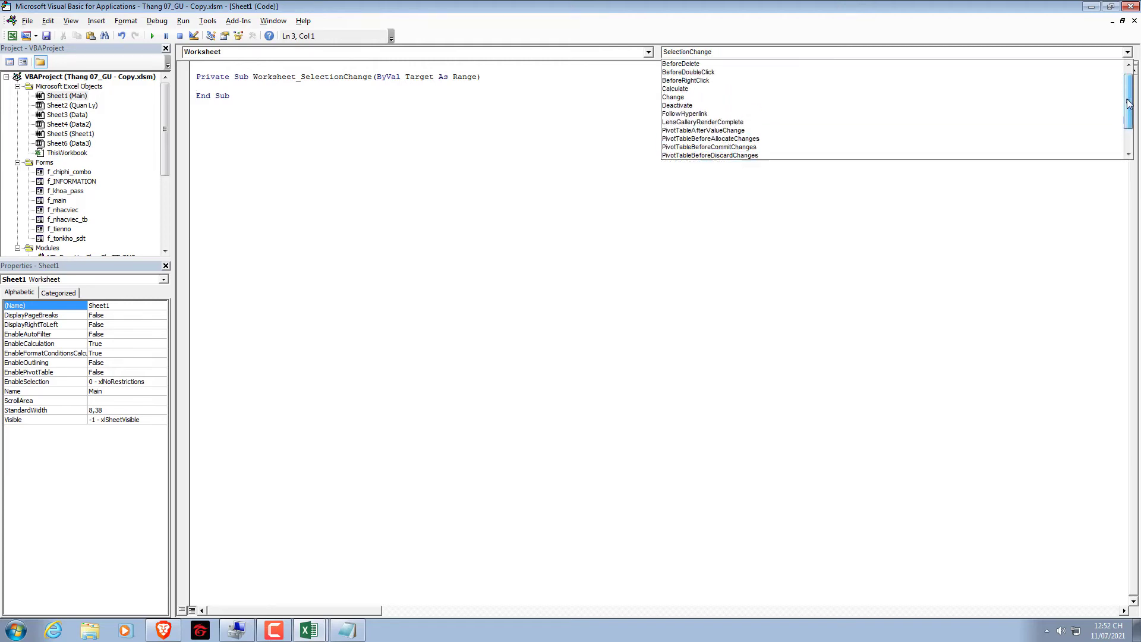
pyautogui.click(741, 98)
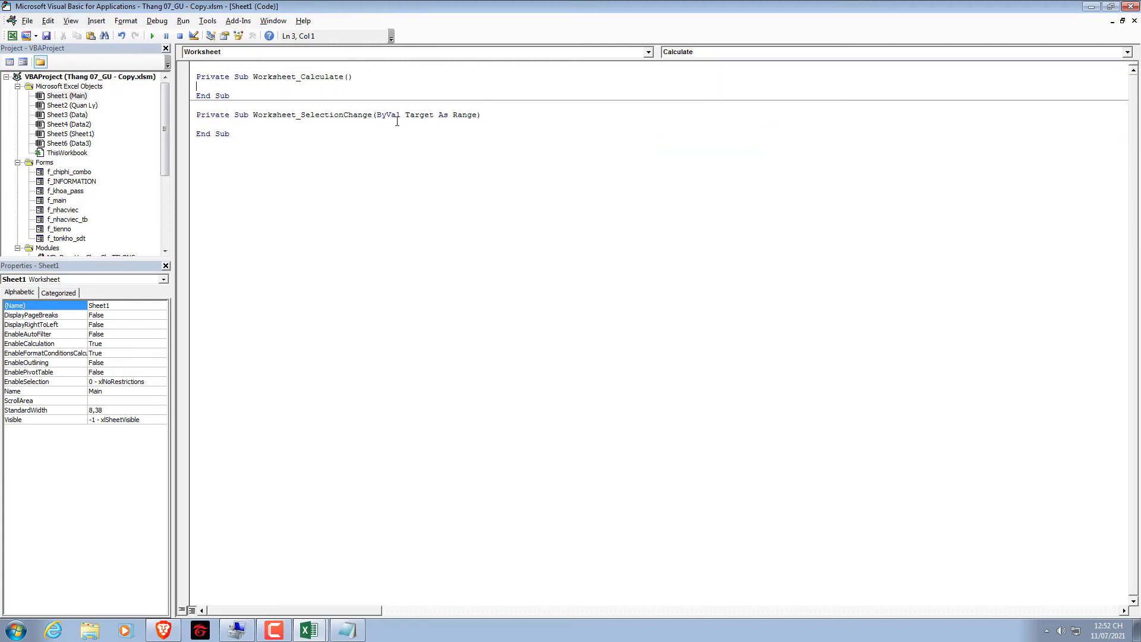
# Step: Delete the unused Worksheet_SelectionChange stub and add blank lines inside Worksheet_Calculate
pyautogui.moveTo(253, 133); pyautogui.dragTo(210, 111)
pyautogui.press('Delete')
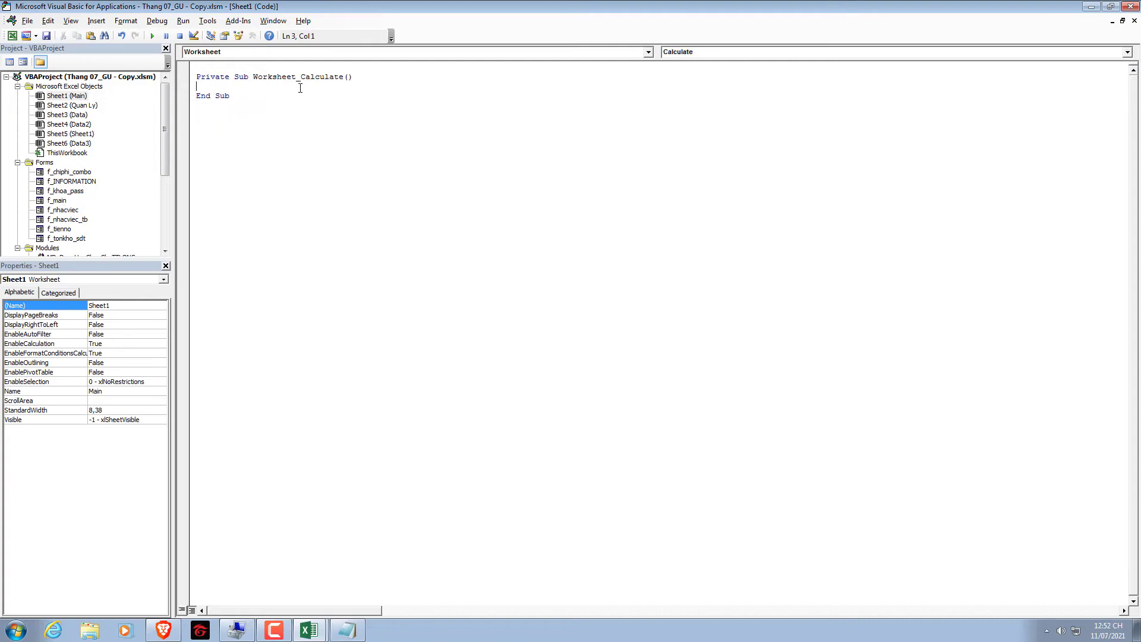
pyautogui.press('Return')
pyautogui.press('Return')
# Step: Move the Worksheet_Calculate code from Notepad into Sheet1's Calculate procedure, then return to Excel
pyautogui.click(347, 630)
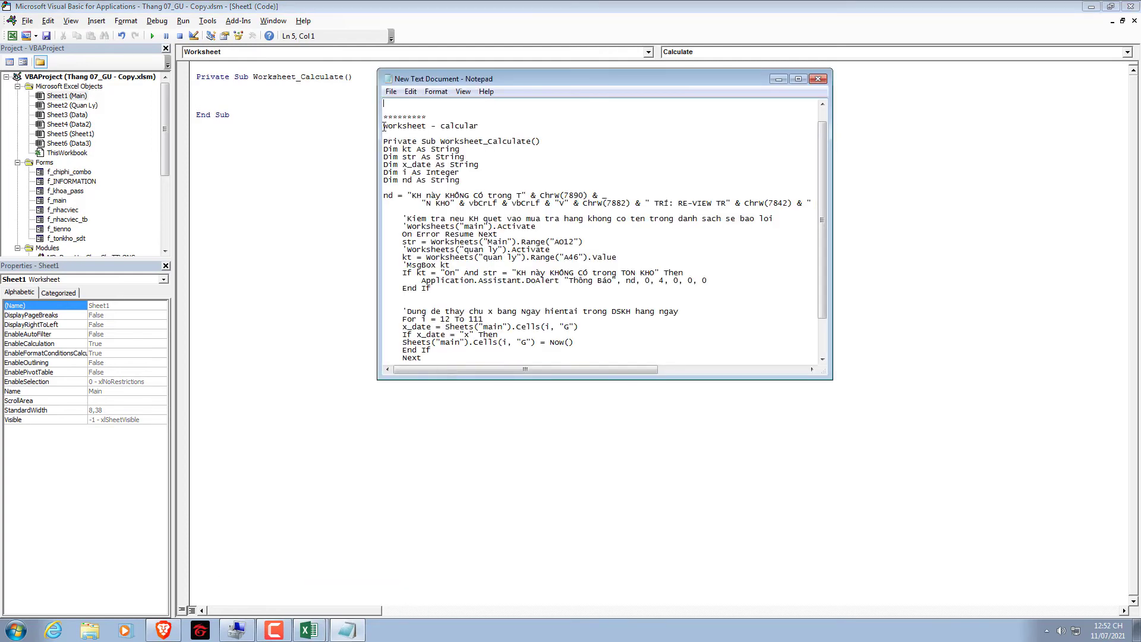
pyautogui.moveTo(383, 140); pyautogui.dragTo(528, 394)
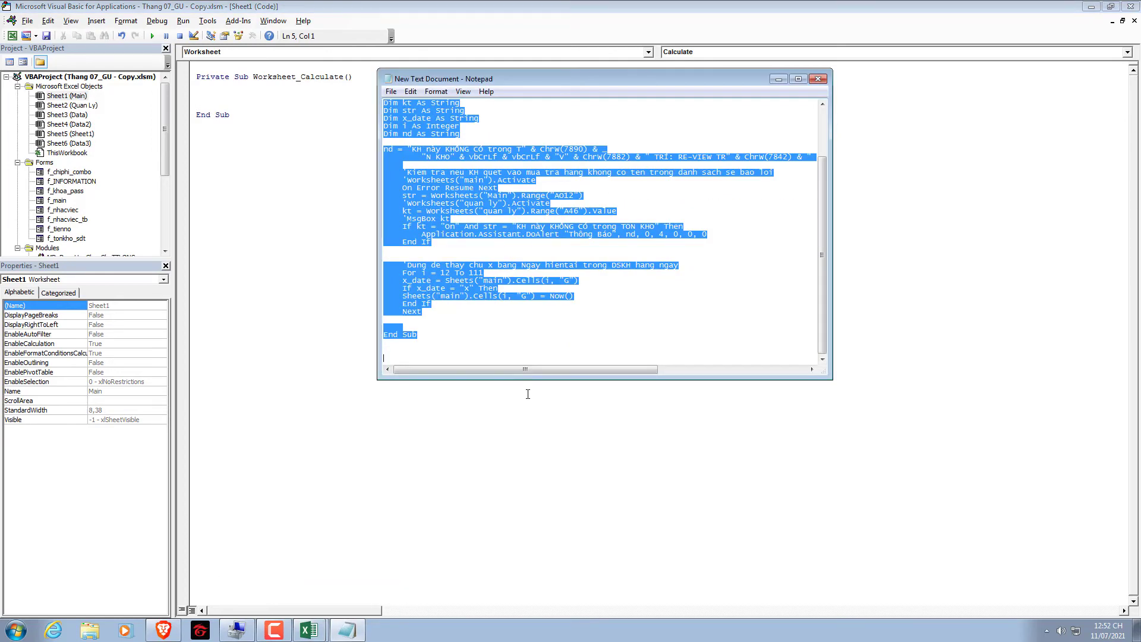
pyautogui.hotkey('ctrl', 'x')
pyautogui.click(226, 93)
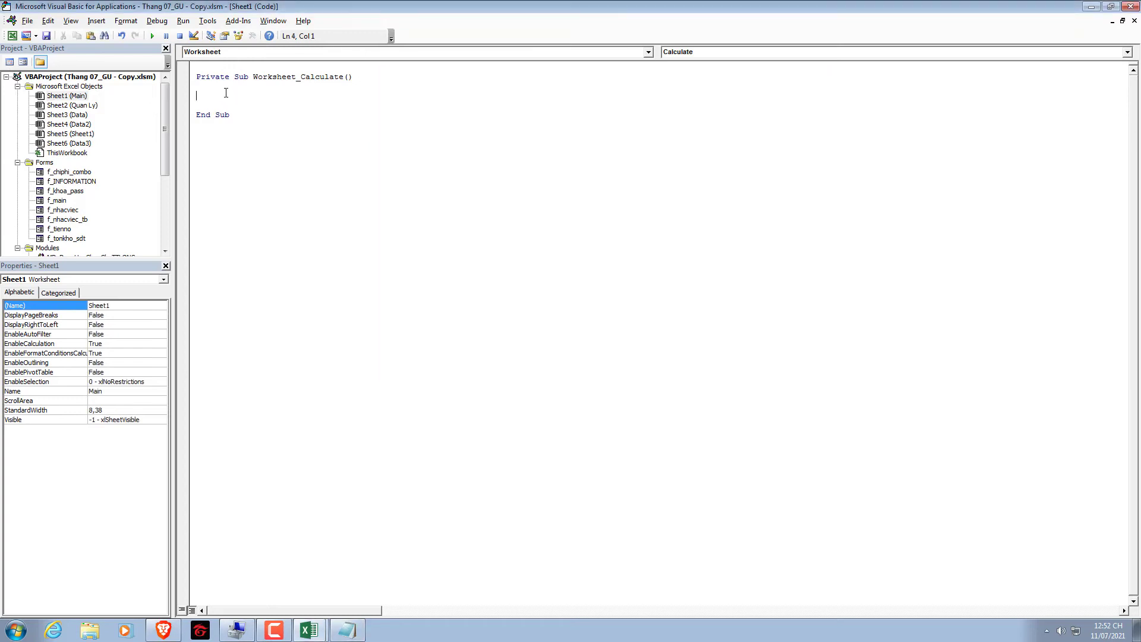
pyautogui.hotkey('ctrl', 'v')
pyautogui.click(300, 135)
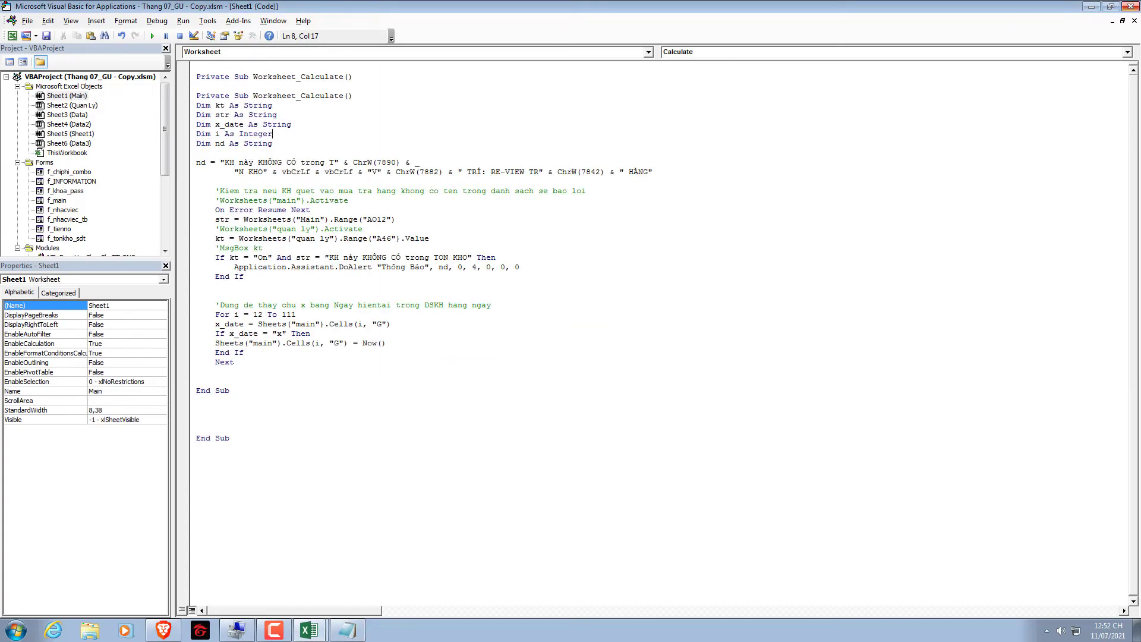
pyautogui.click(1130, 7)
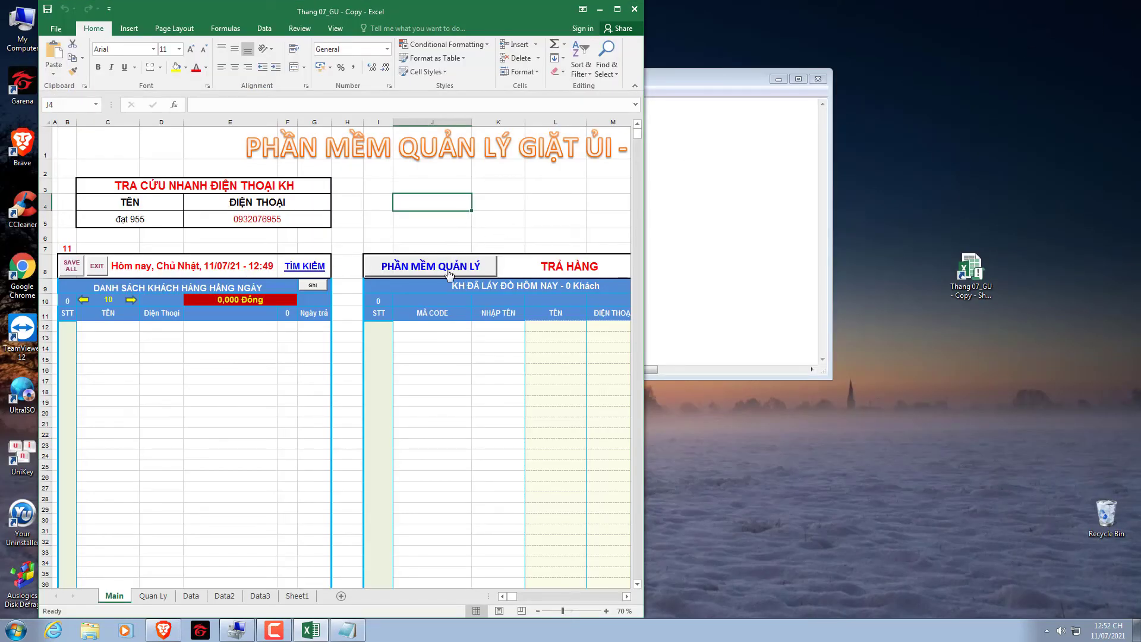
# Step: Run the laundry form, dismiss the ambiguous-name compile error, and delete the duplicate End Sub
pyautogui.click(448, 269)
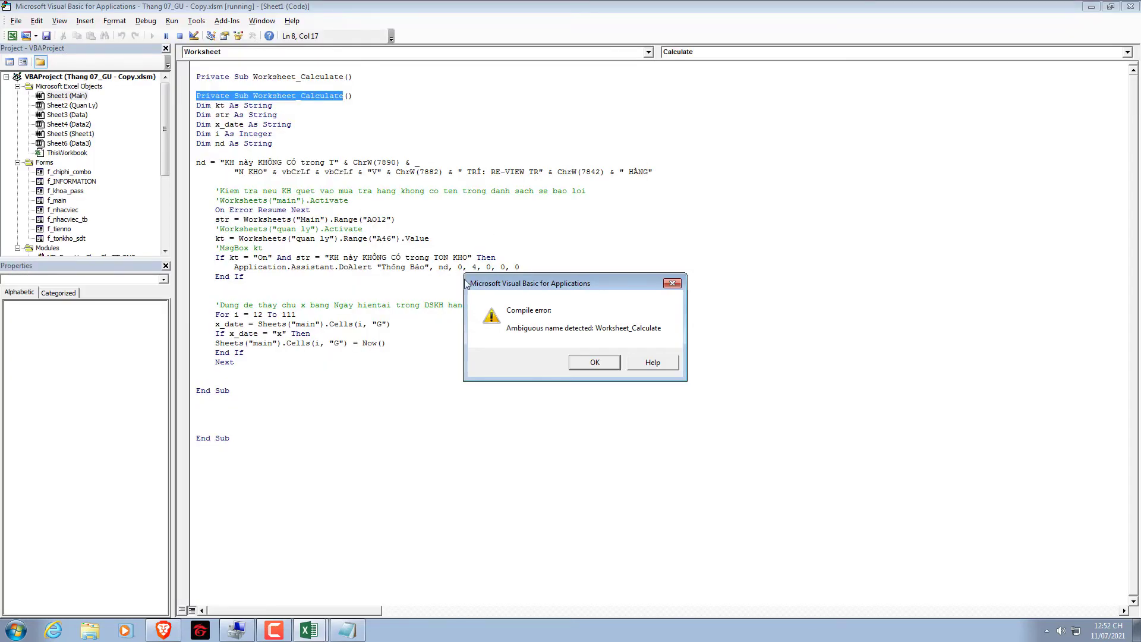
pyautogui.click(595, 362)
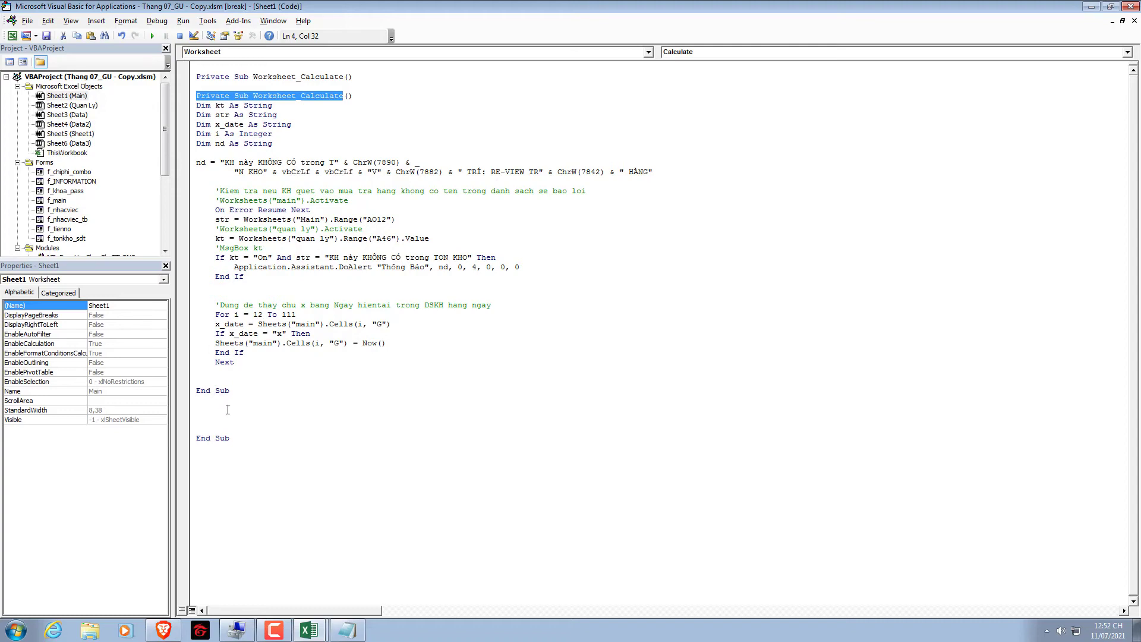
pyautogui.moveTo(229, 440); pyautogui.dragTo(197, 414)
pyautogui.press('Delete')
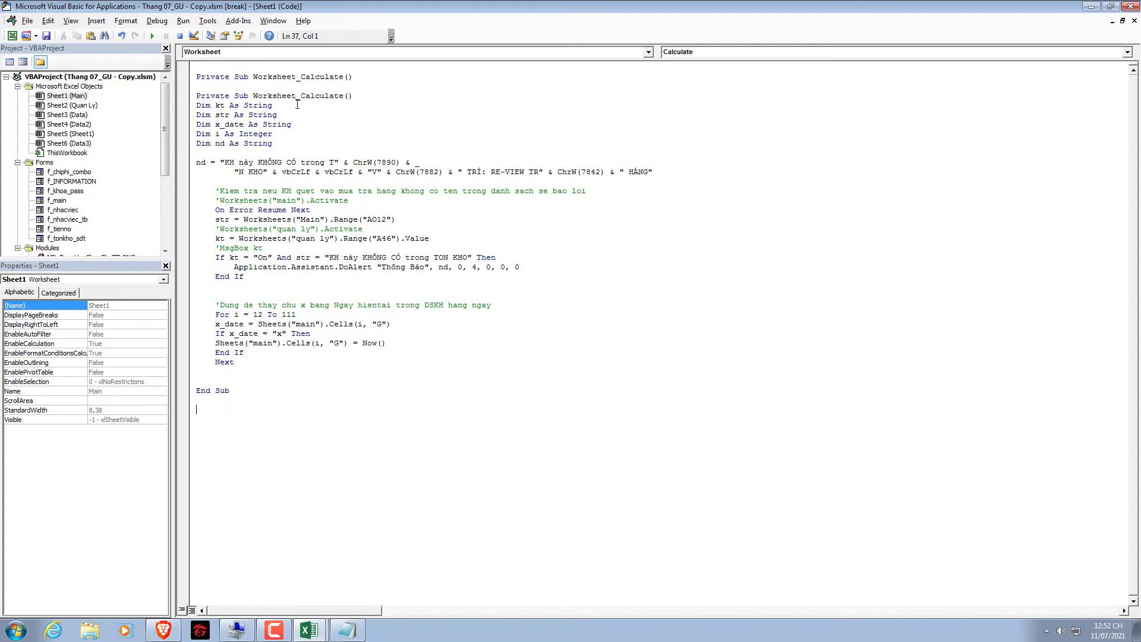
# Step: Delete the duplicate Worksheet_Calculate header, then close the editor and stop debugging
pyautogui.moveTo(358, 76); pyautogui.dragTo(196, 76)
pyautogui.press('Delete')
pyautogui.press('Delete')
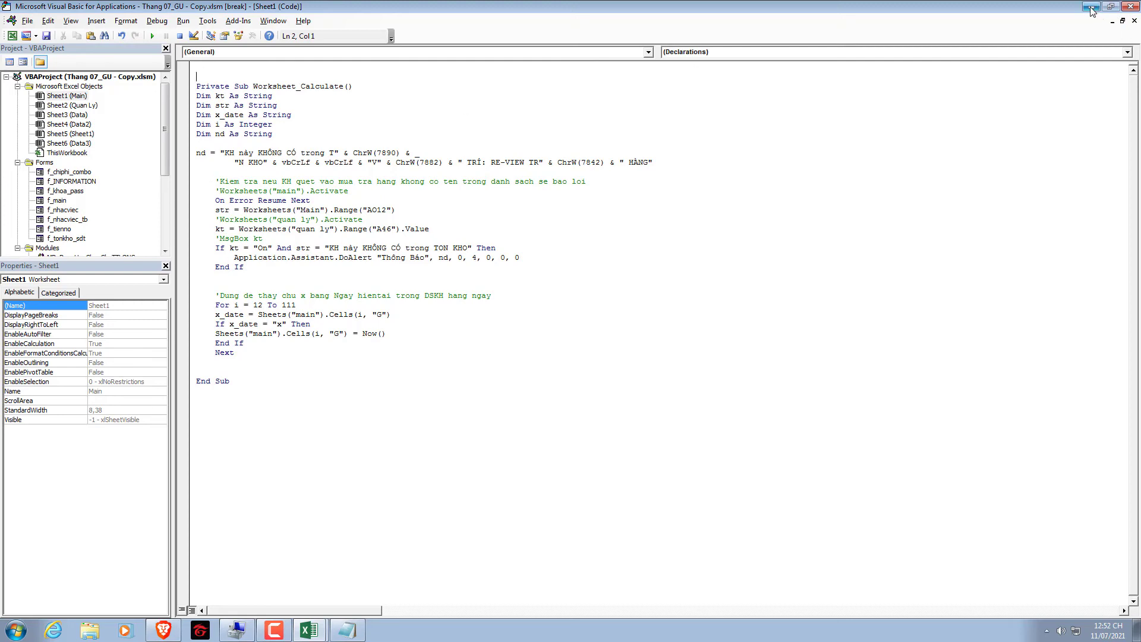
pyautogui.click(1129, 7)
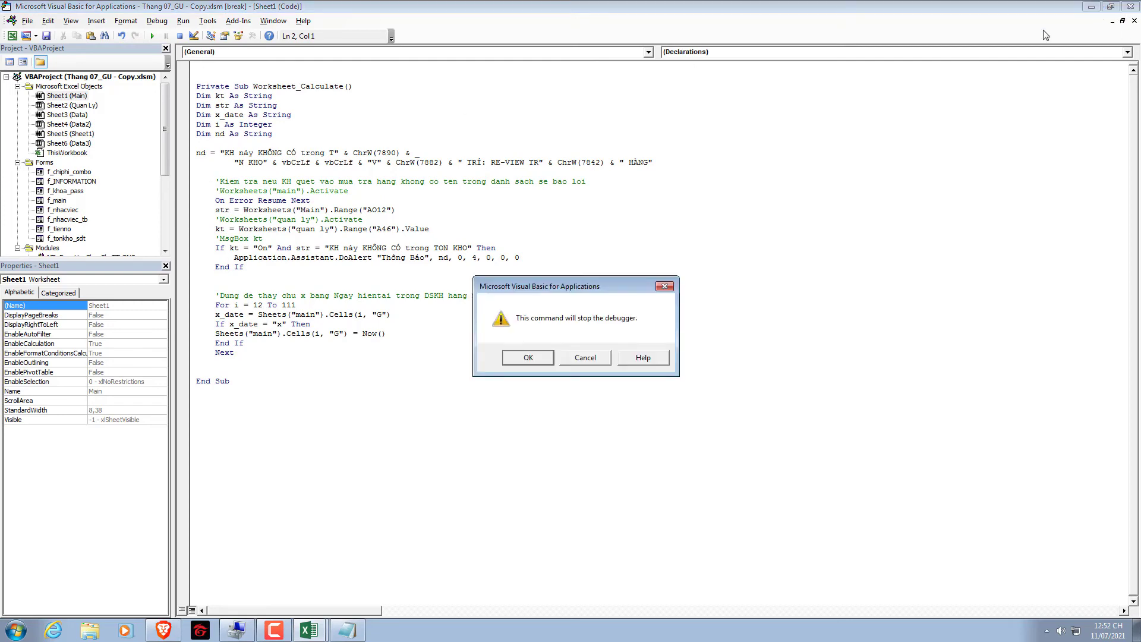
pyautogui.click(538, 358)
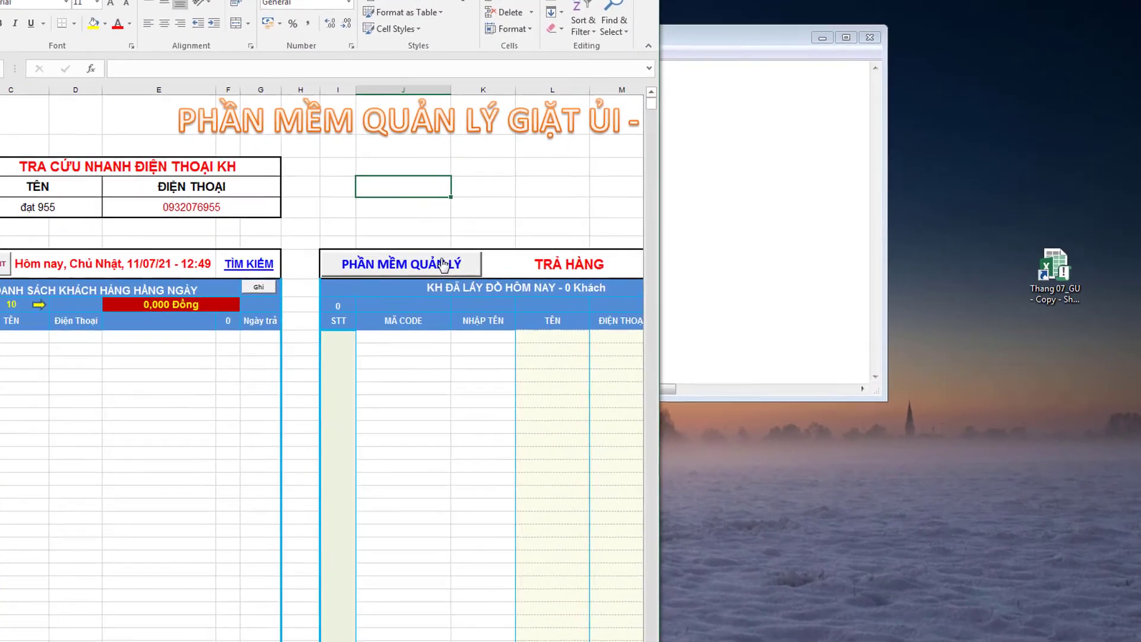
pyautogui.click(416, 265)
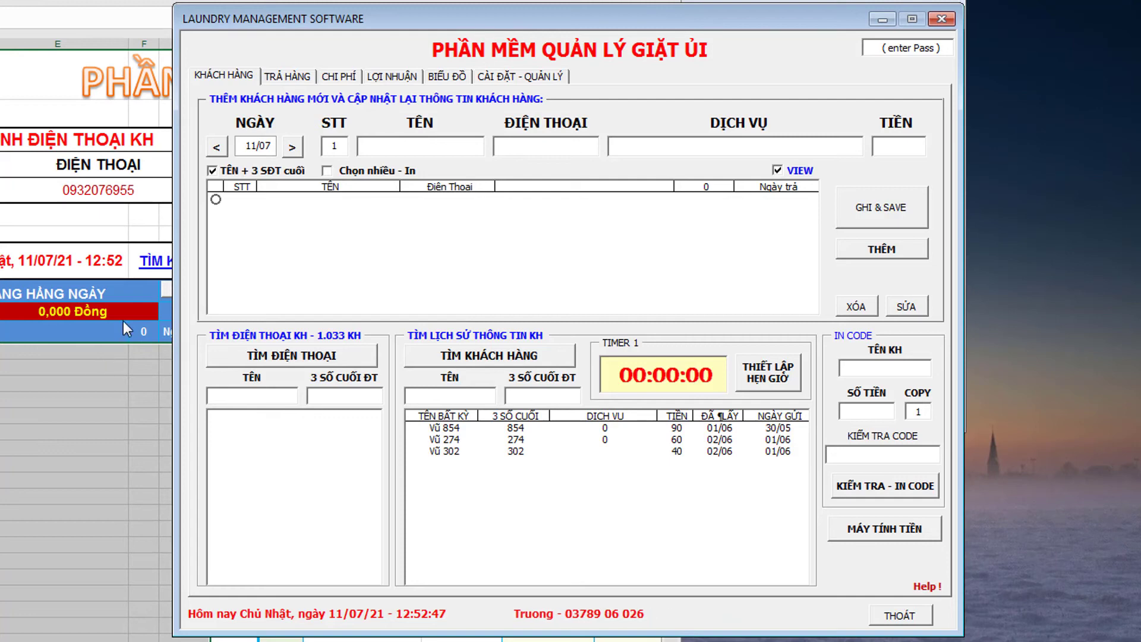
pyautogui.click(538, 76)
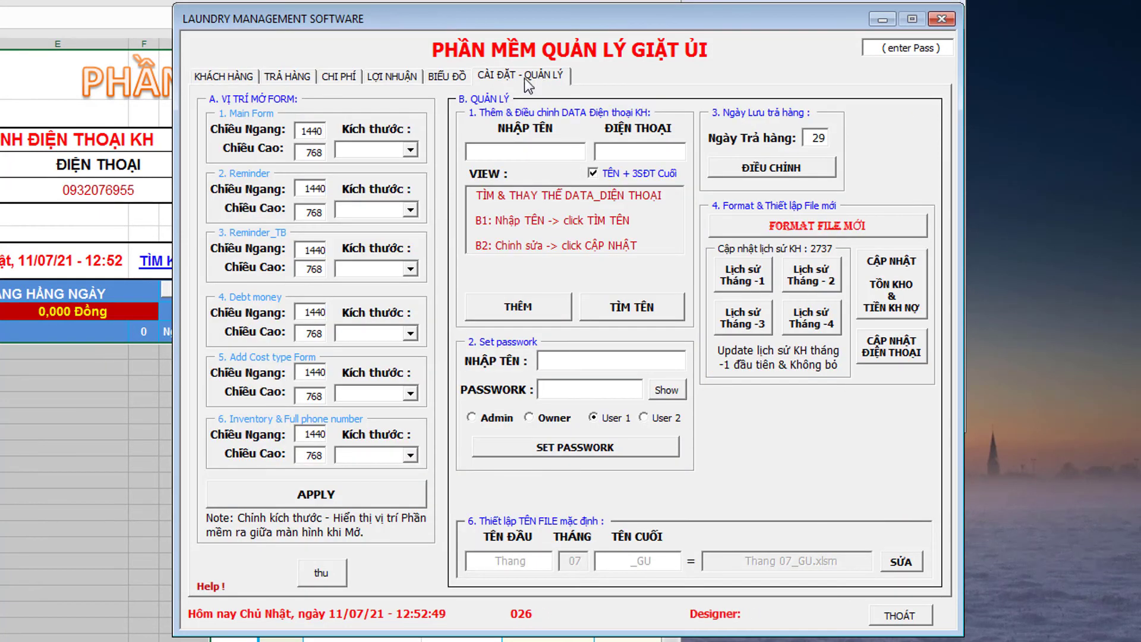
pyautogui.click(449, 76)
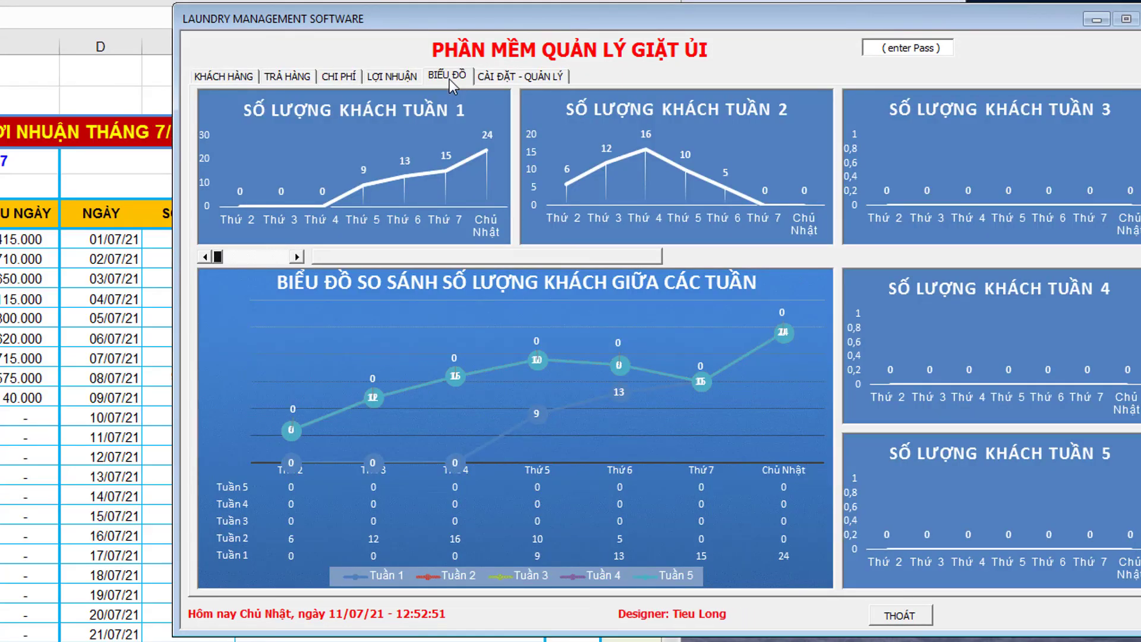
pyautogui.click(297, 256)
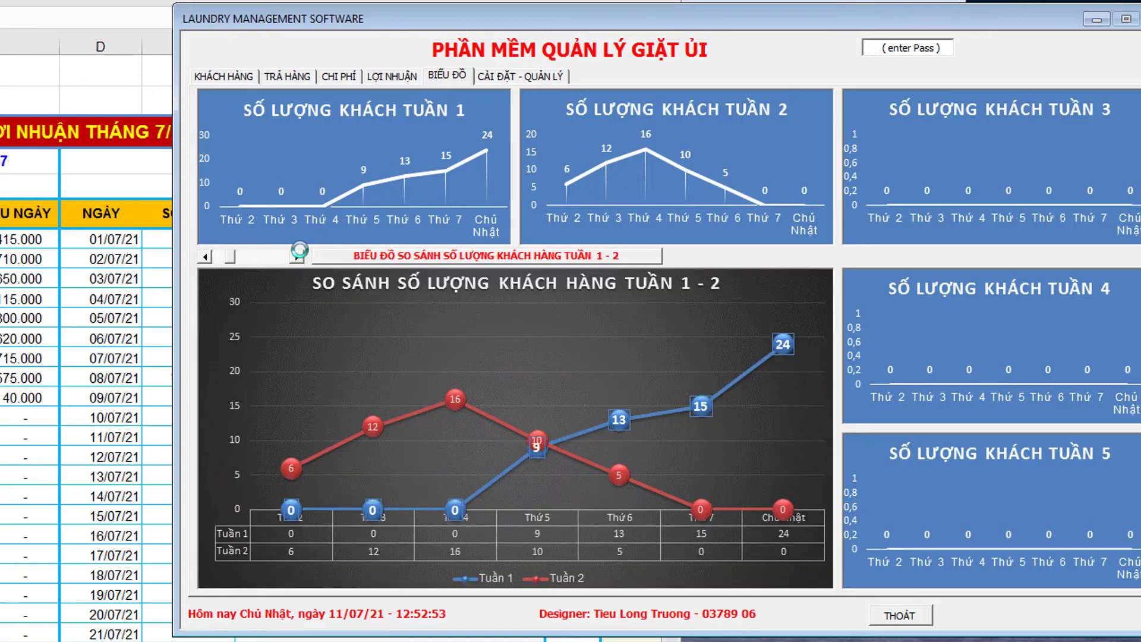
pyautogui.click(386, 77)
pyautogui.click(338, 77)
pyautogui.click(301, 78)
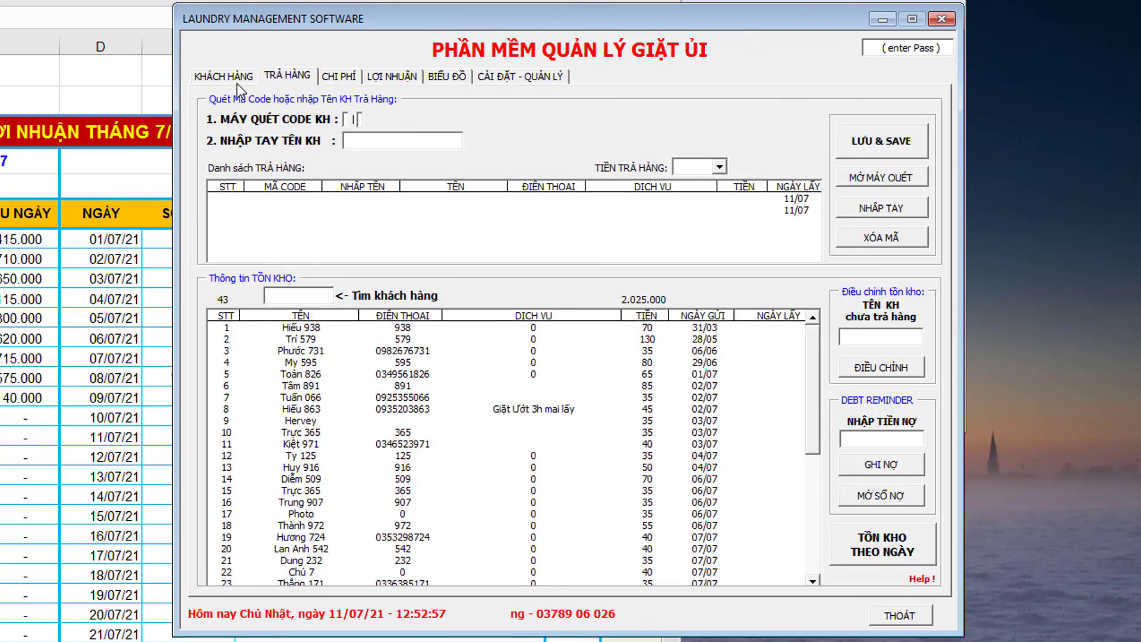
pyautogui.click(225, 76)
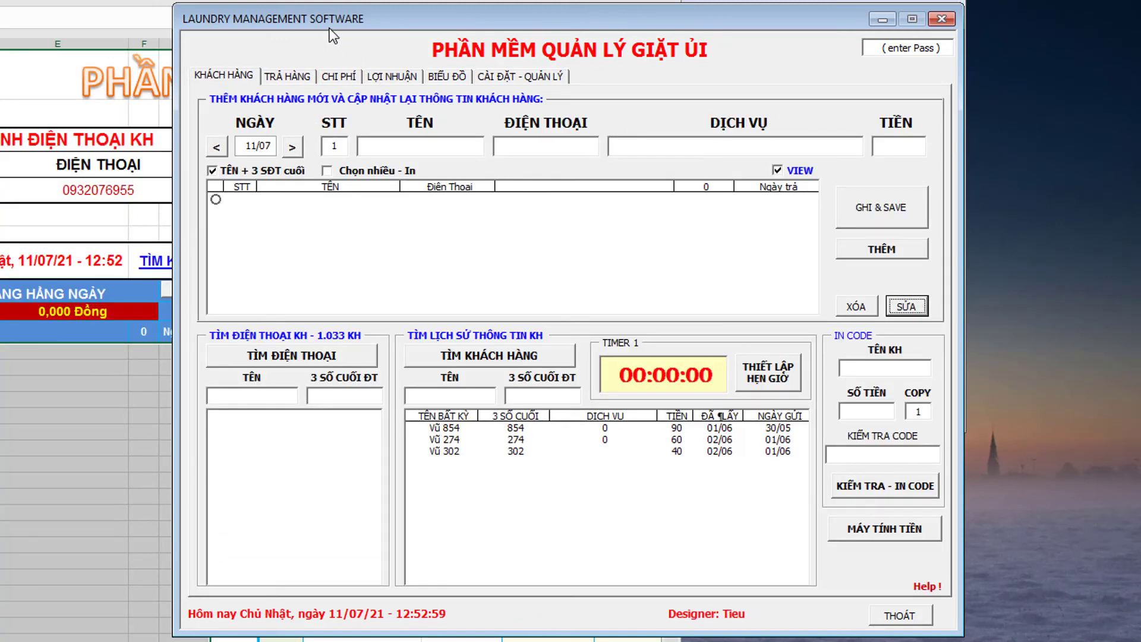
pyautogui.moveTo(547, 21)
pyautogui.mouseDown()
pyautogui.moveTo(565, 5)
pyautogui.moveTo(584, 17)
pyautogui.moveTo(601, 11)
pyautogui.mouseUp()
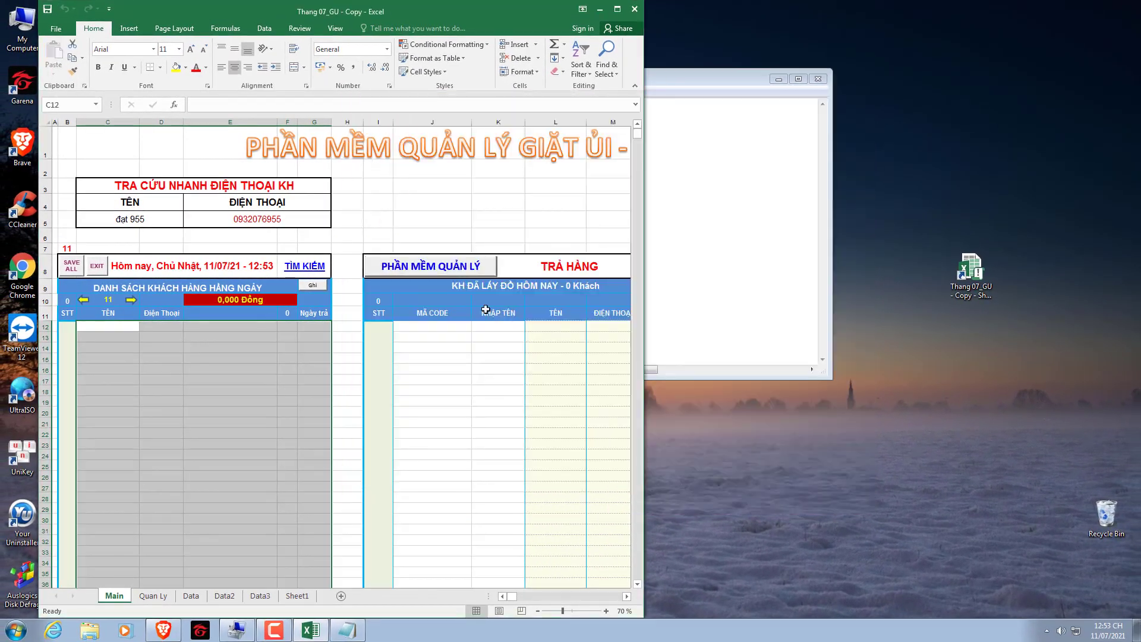
# Step: Minimize Excel, like the YouTube video, subscribe with all notifications, and open its share options
pyautogui.click(602, 9)
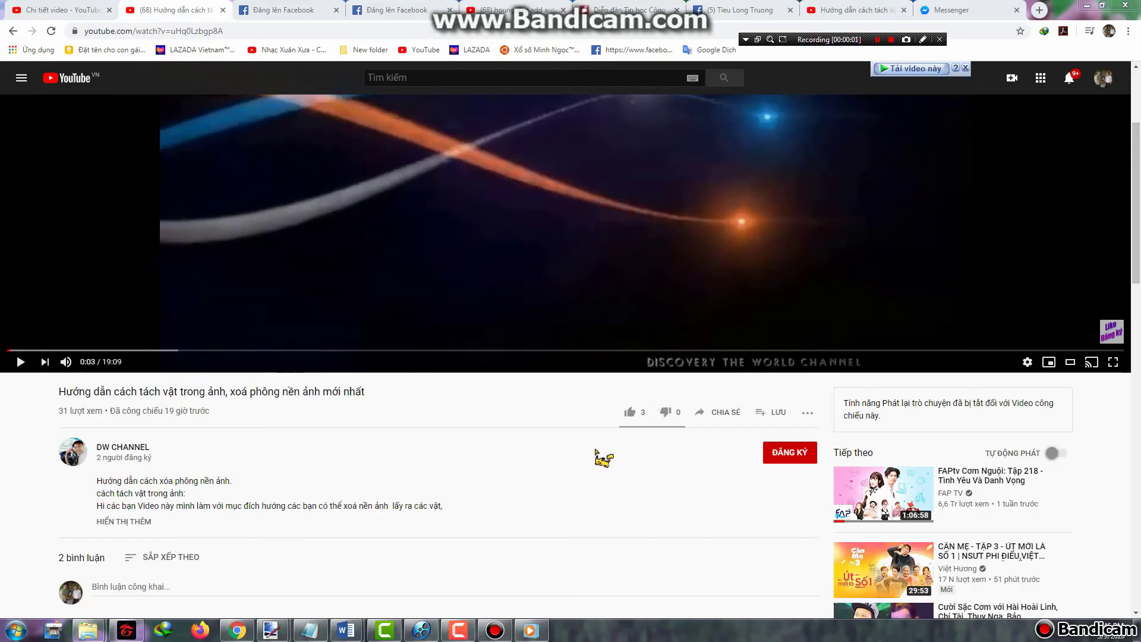
pyautogui.click(632, 413)
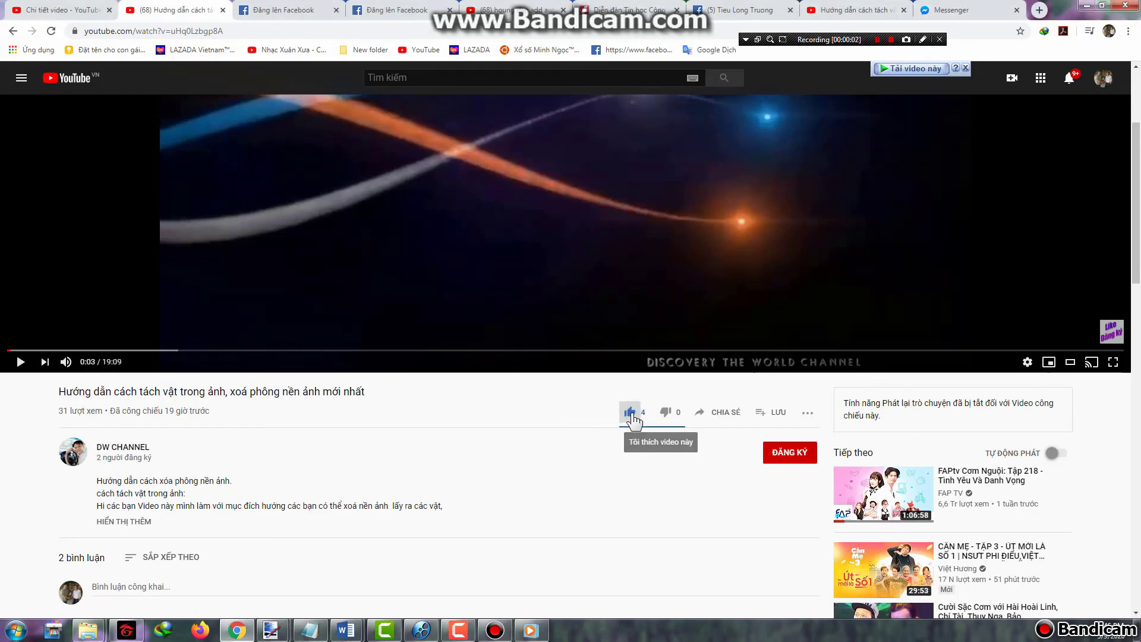
pyautogui.click(775, 457)
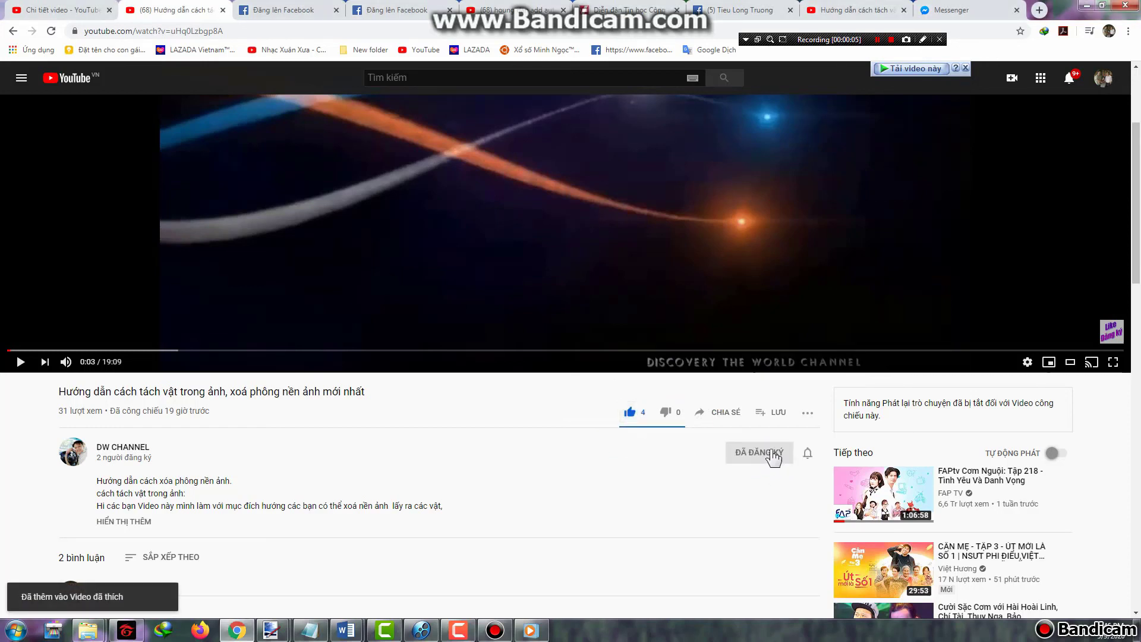
pyautogui.click(807, 453)
pyautogui.click(835, 482)
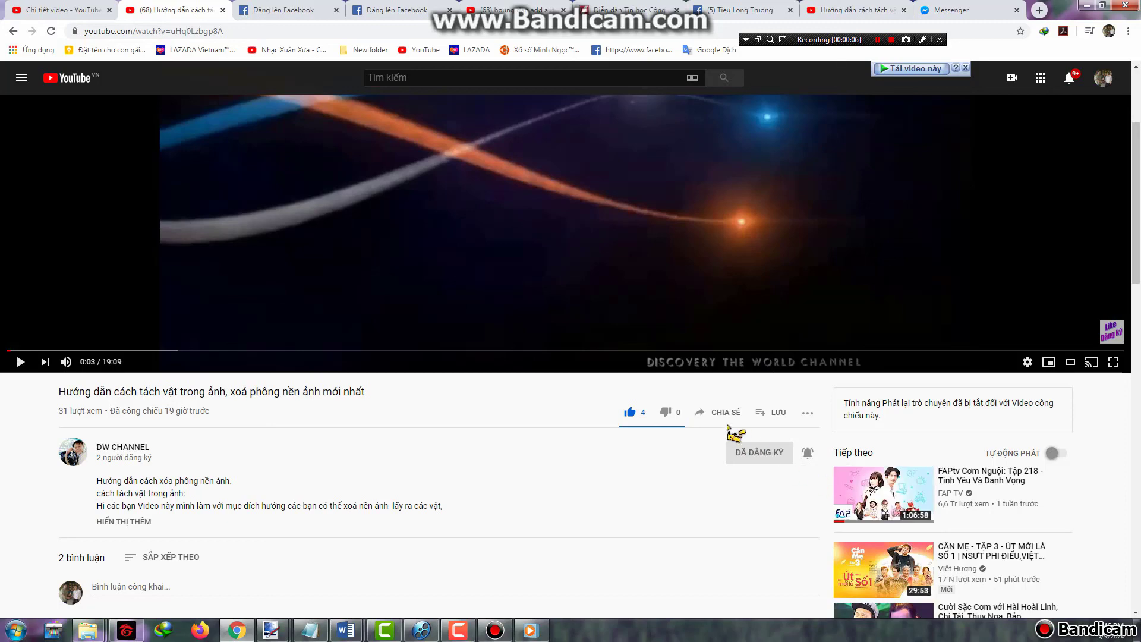
pyautogui.click(720, 413)
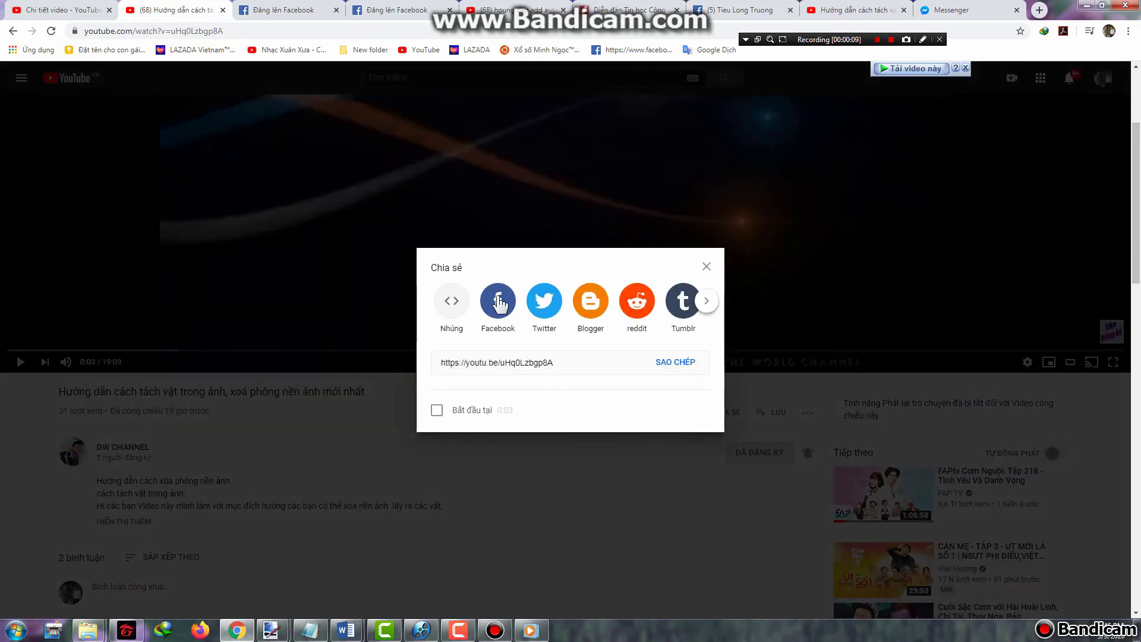